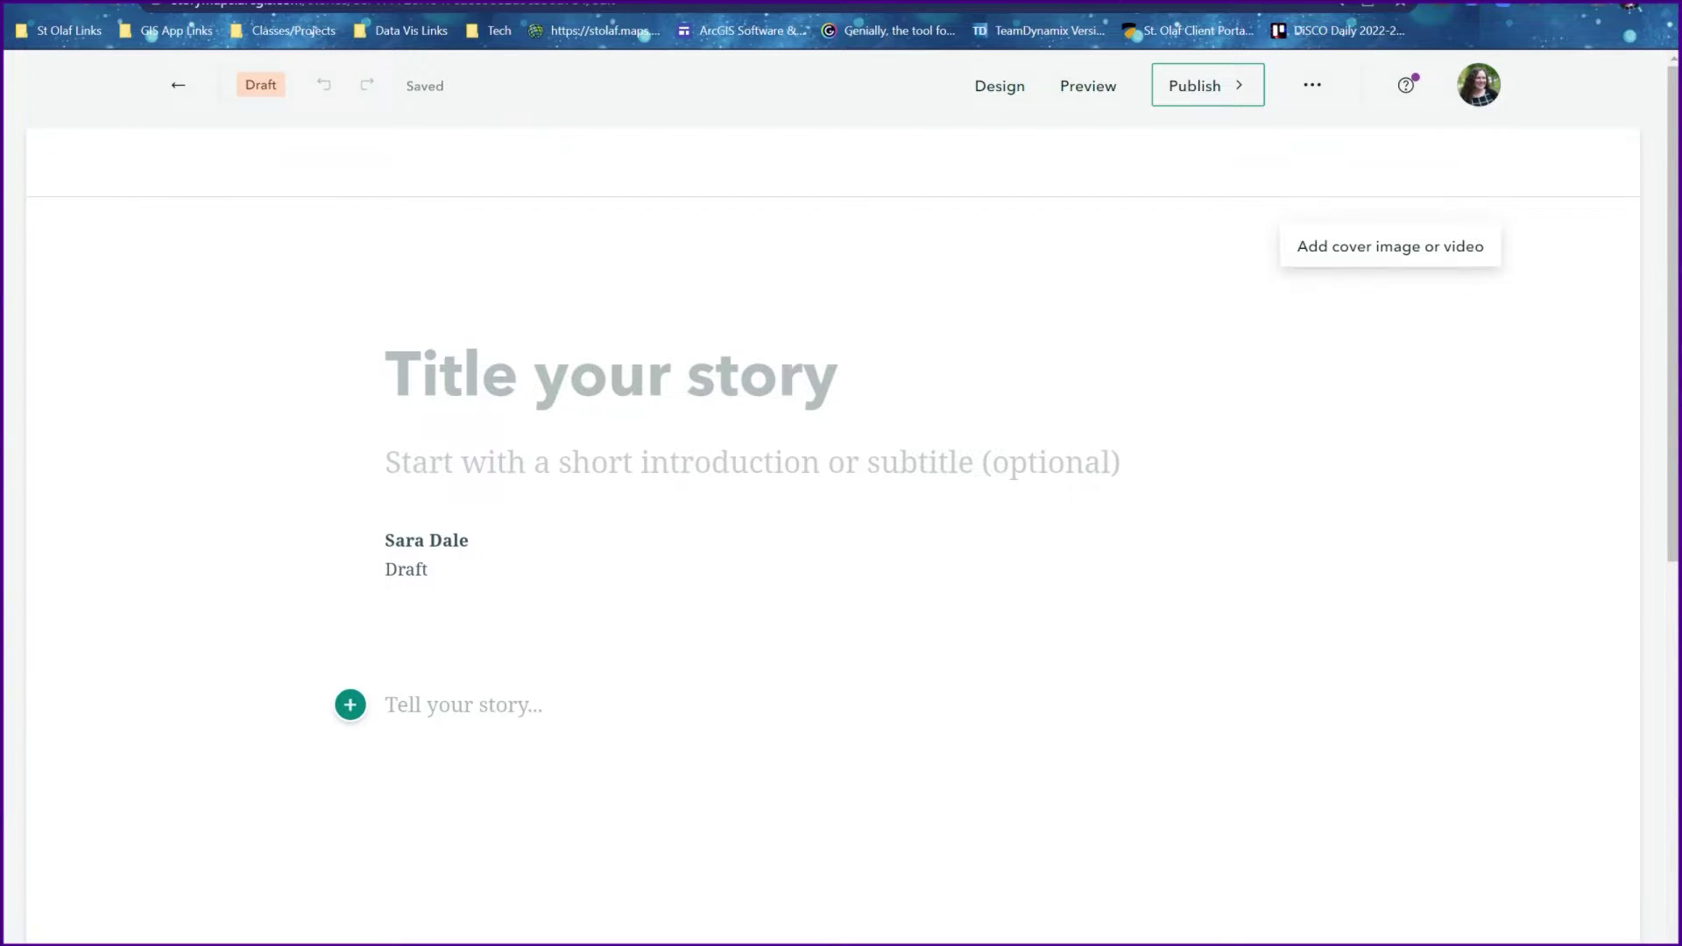
Add a Map tour block to the story and choose to build it from uploaded photos
left_click(350, 705)
scroll(514, 754, "down", 5)
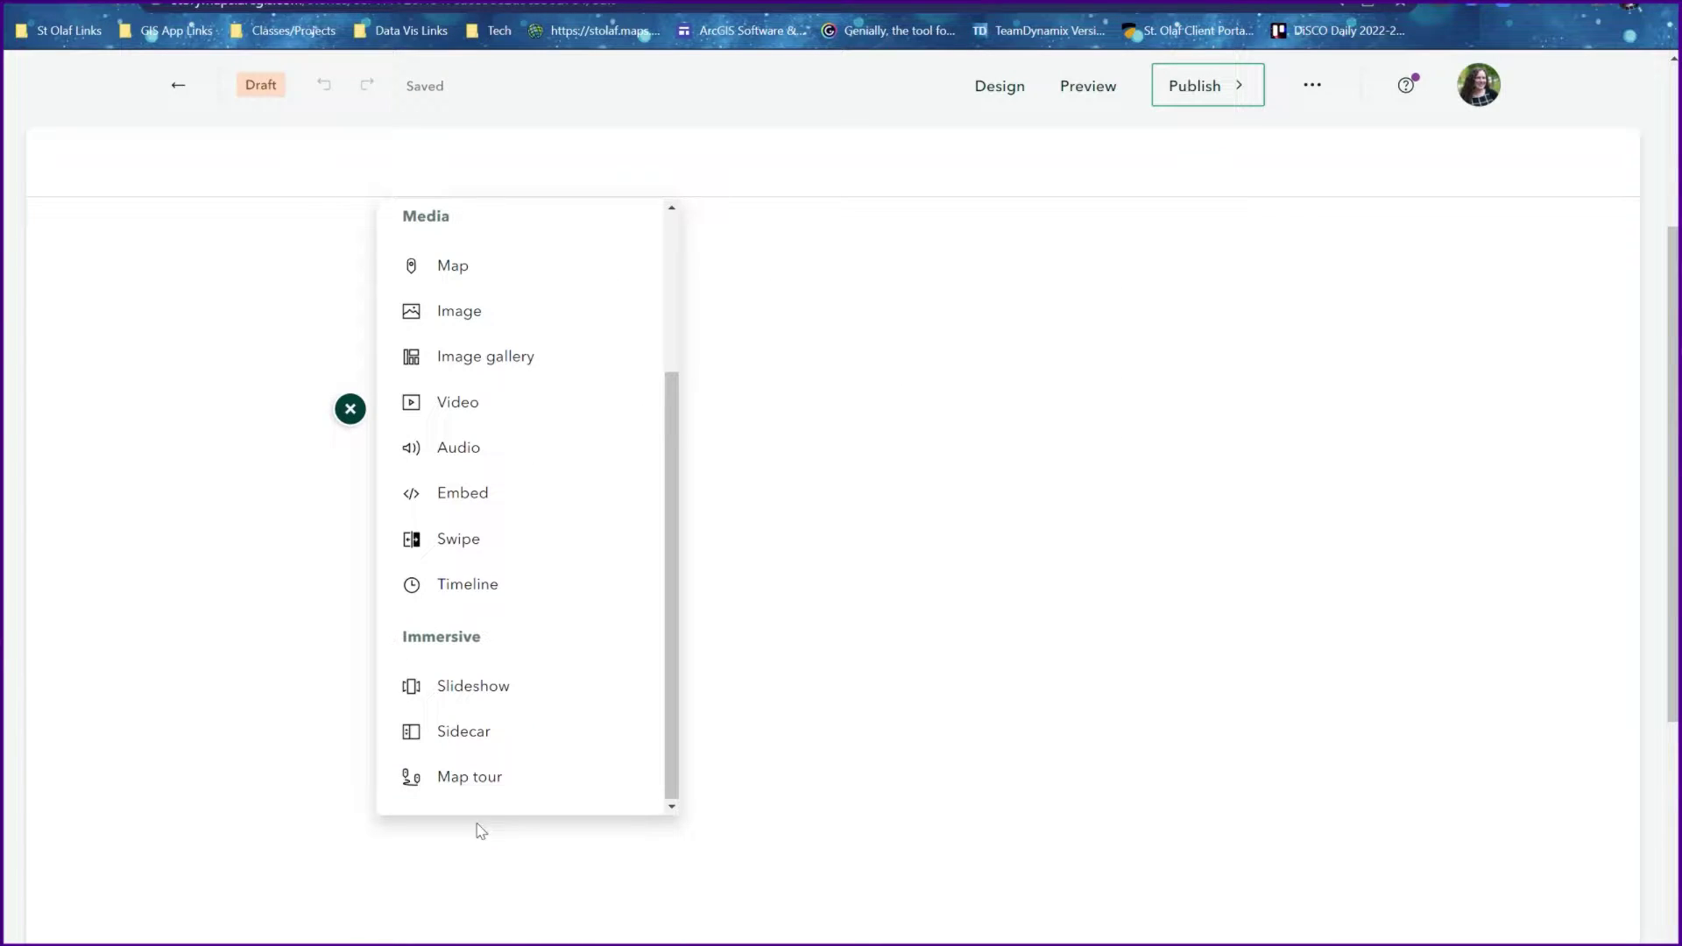
left_click(466, 790)
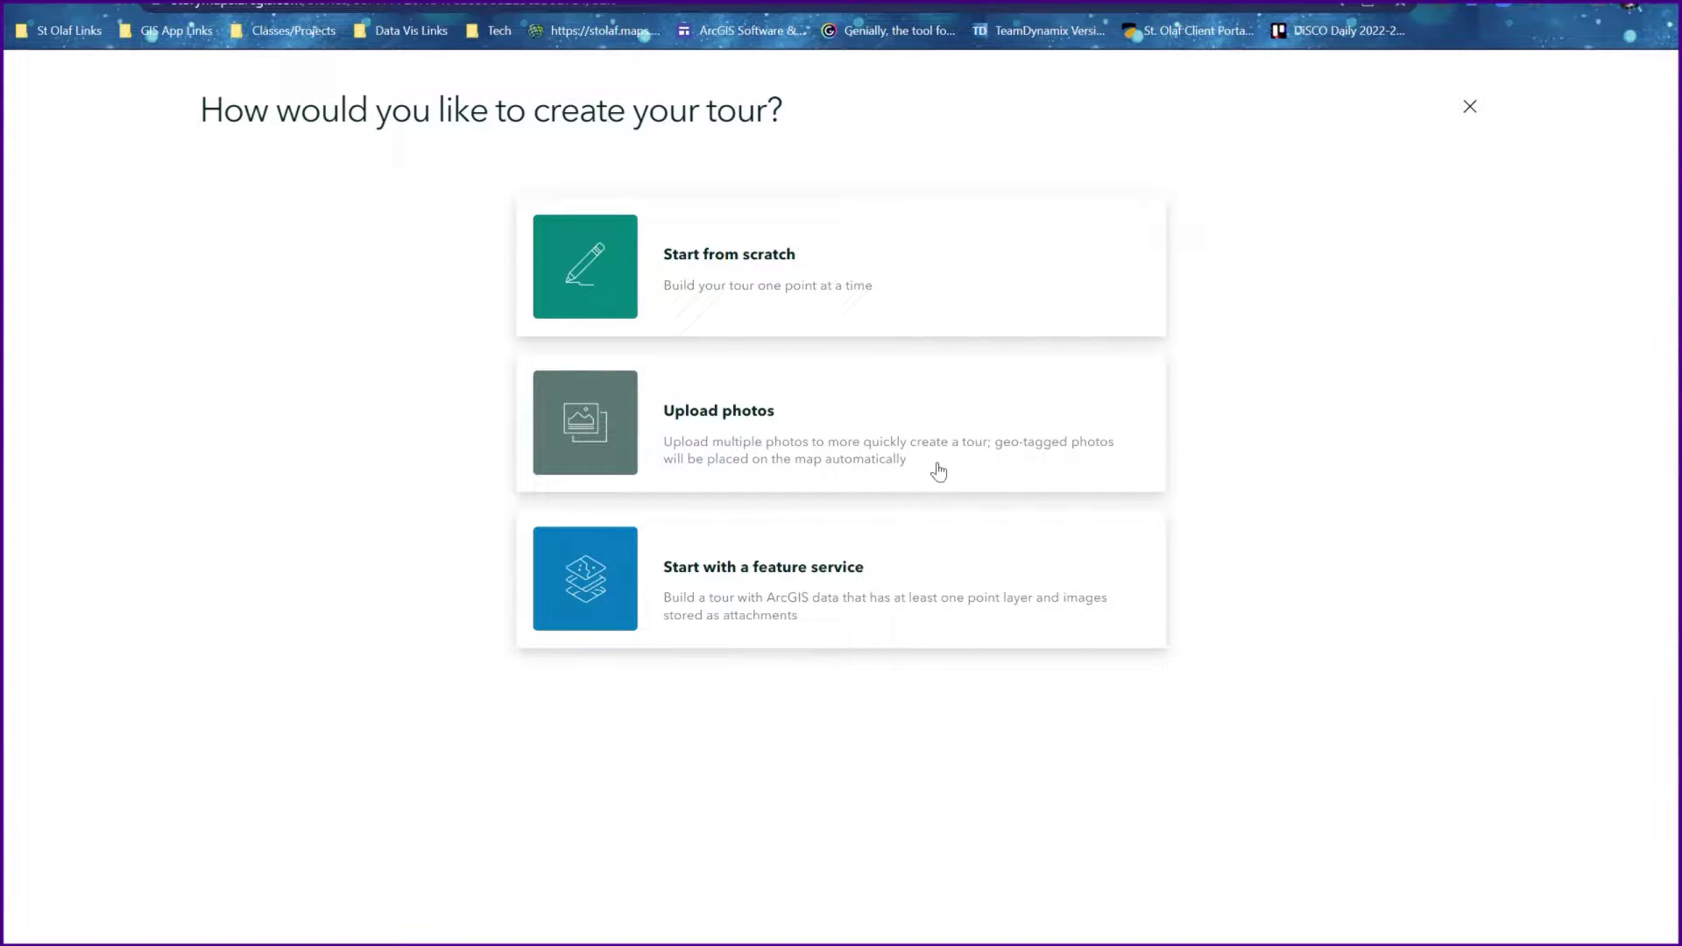
left_click(928, 402)
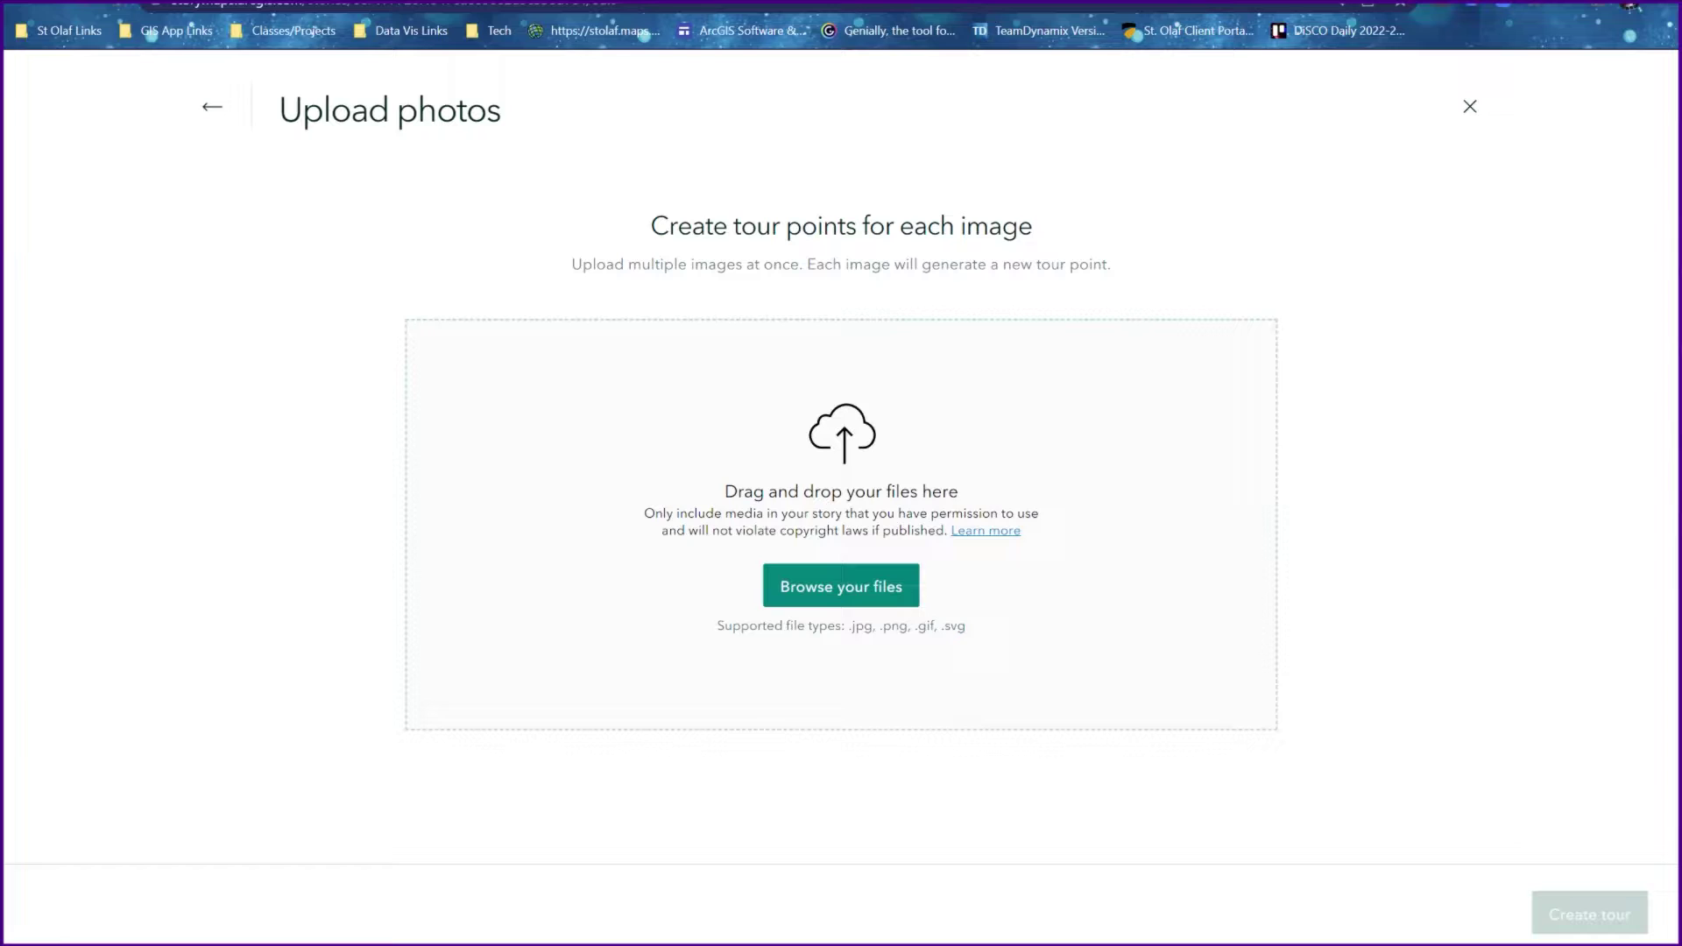
Upload the 16 tour photos and review them in the Select and reorder images grid
left_click_drag(1227, 788, 854, 396)
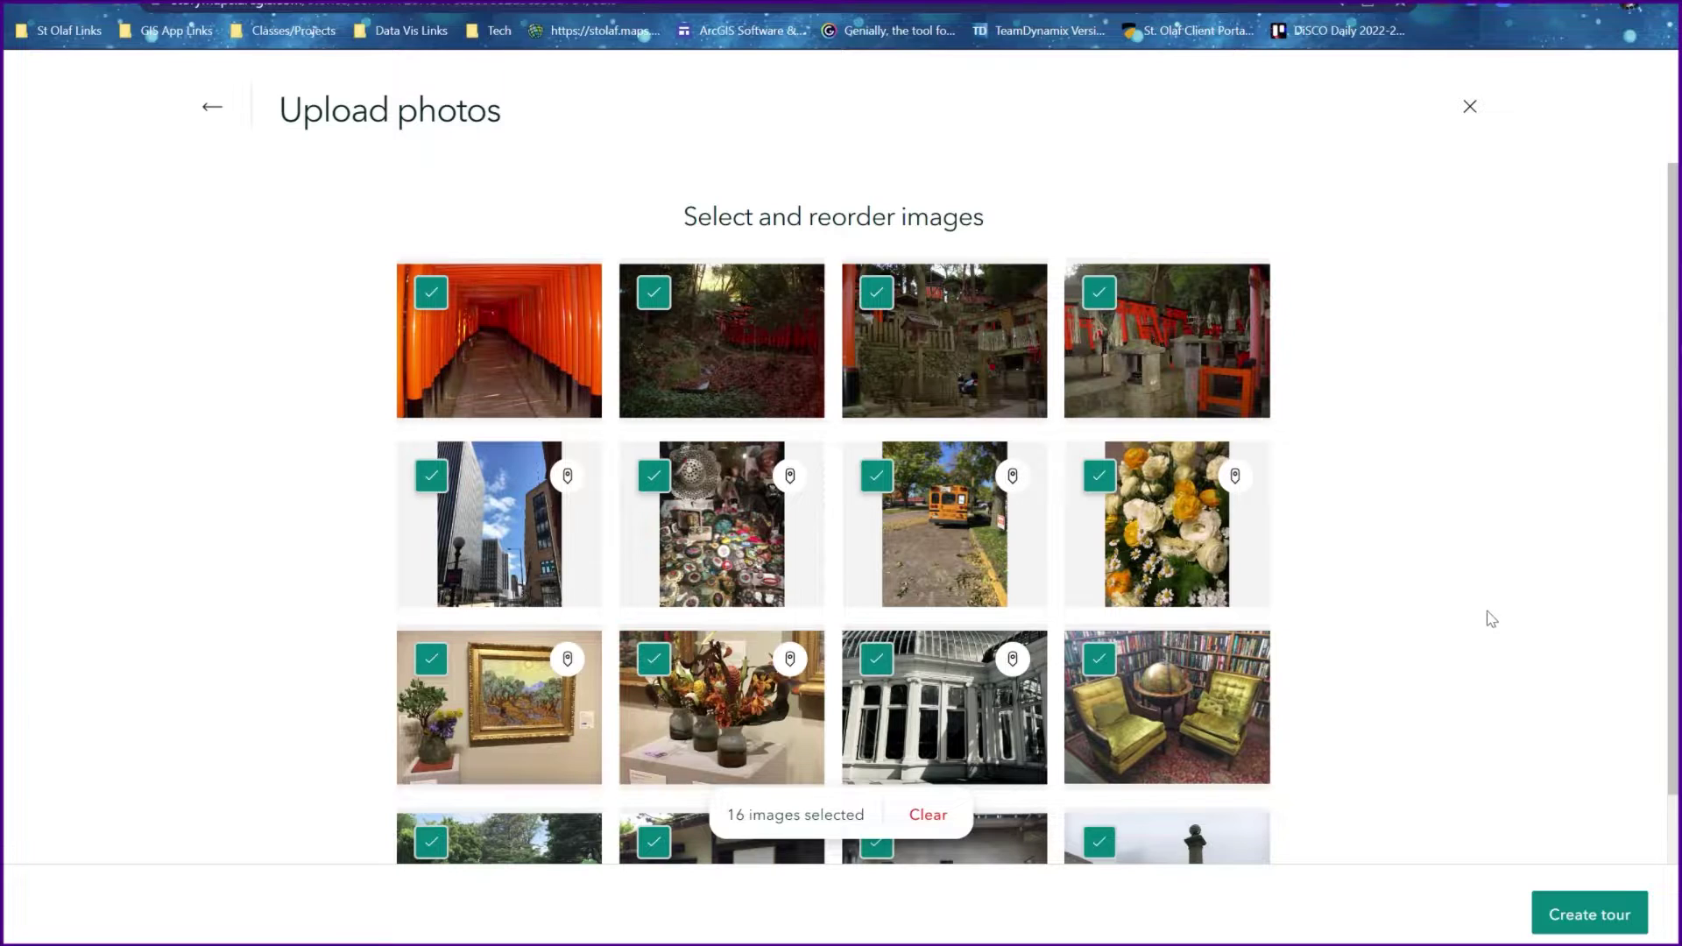
mouse_move(1225, 478)
scroll(1559, 736, "down", 2)
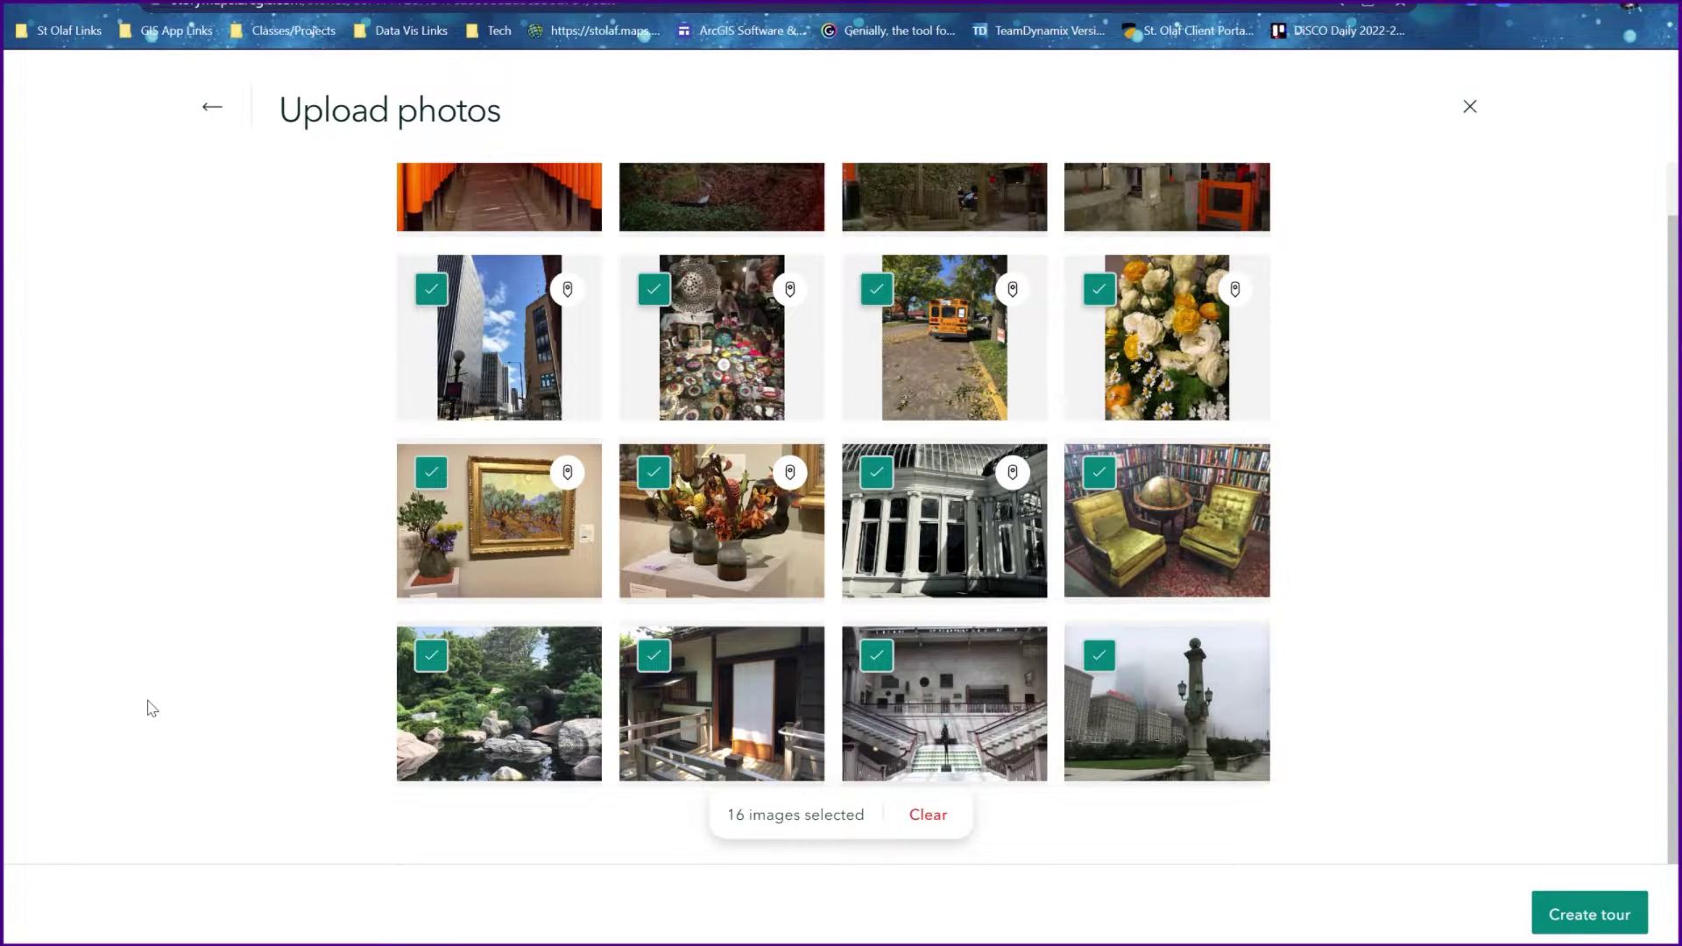
scroll(1486, 605, "up", 2)
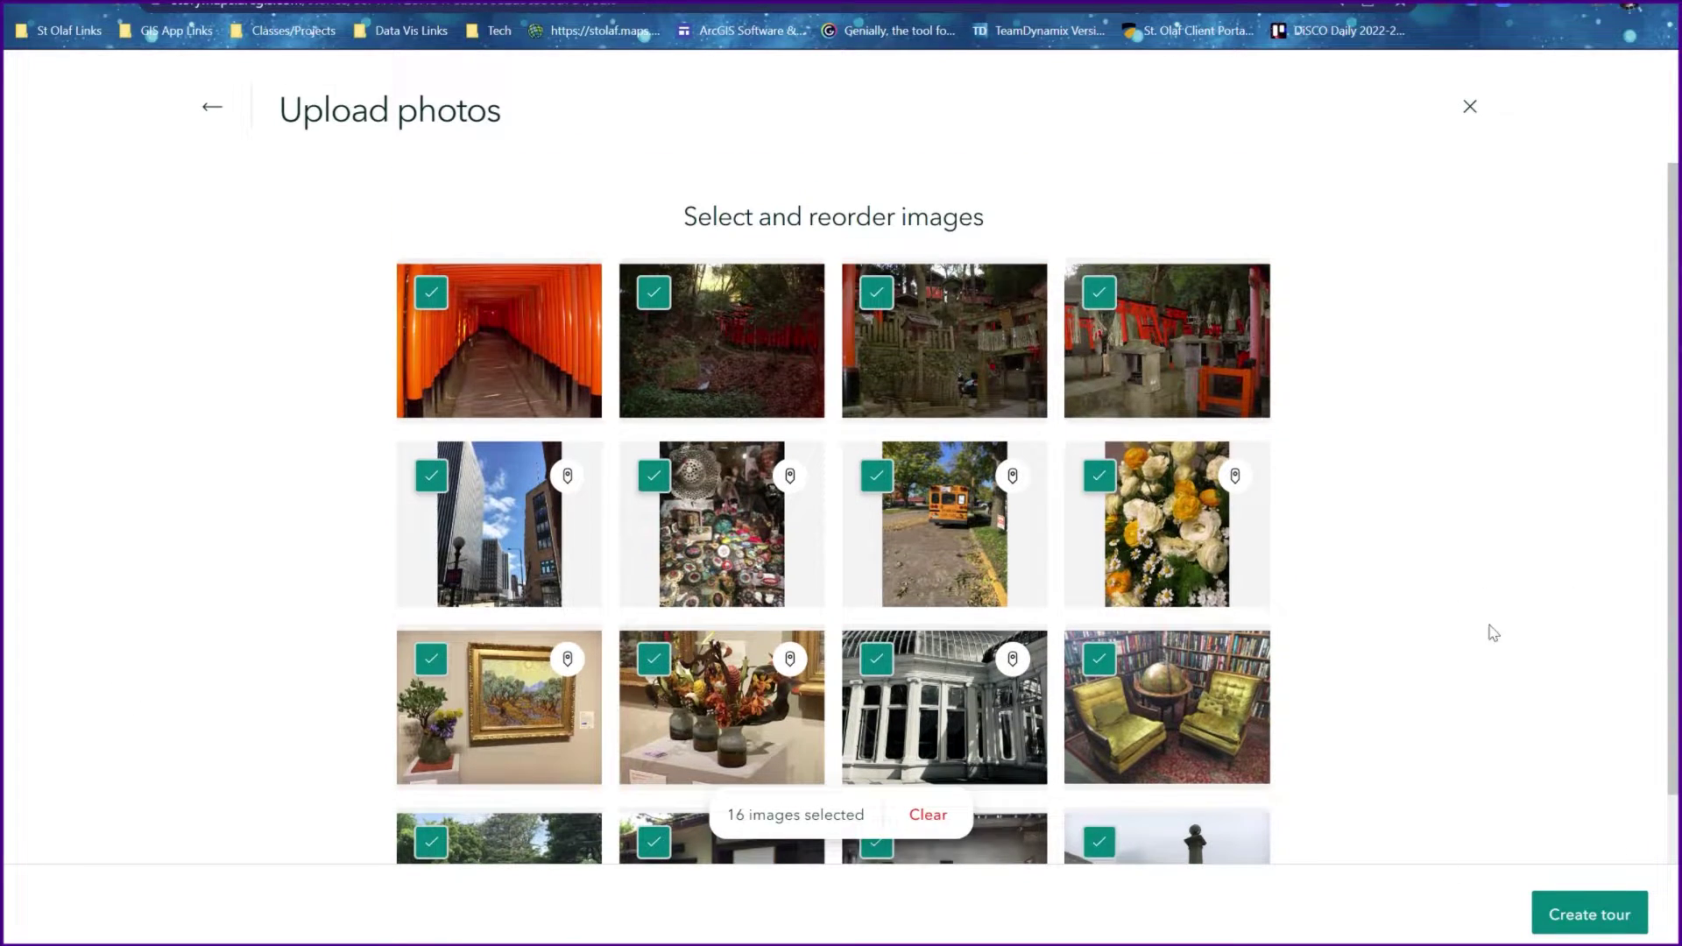
scroll(1419, 692, "down", 1)
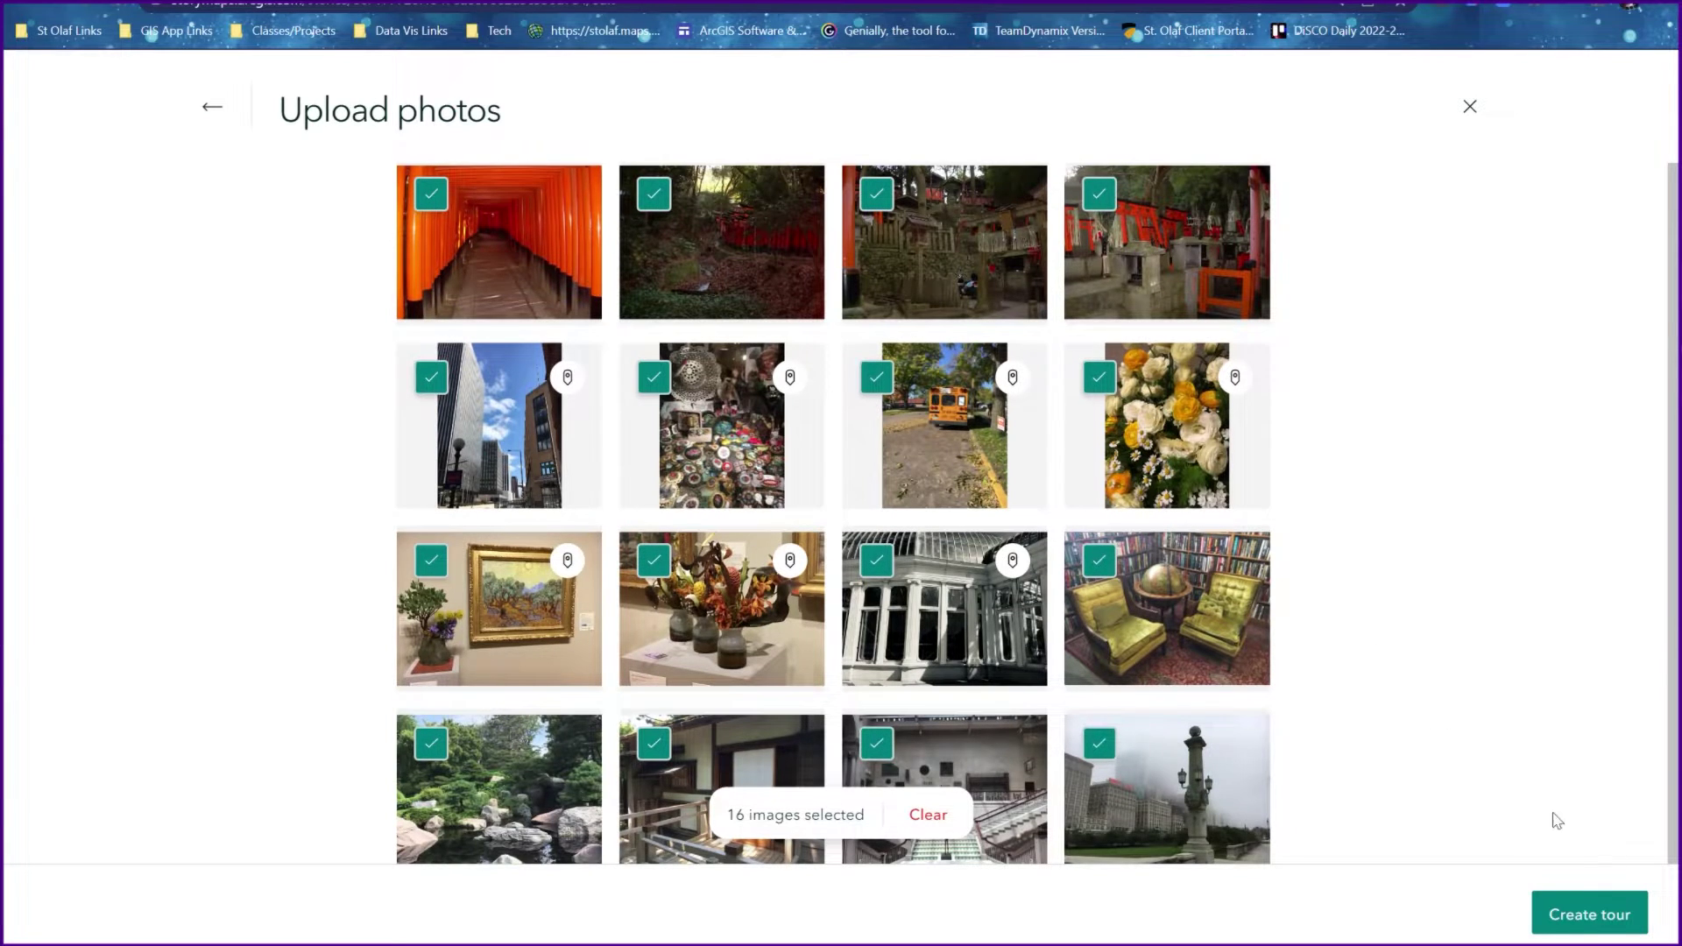
Create the 16-slide tour using the Guided layout with the Map focused option
left_click(1604, 915)
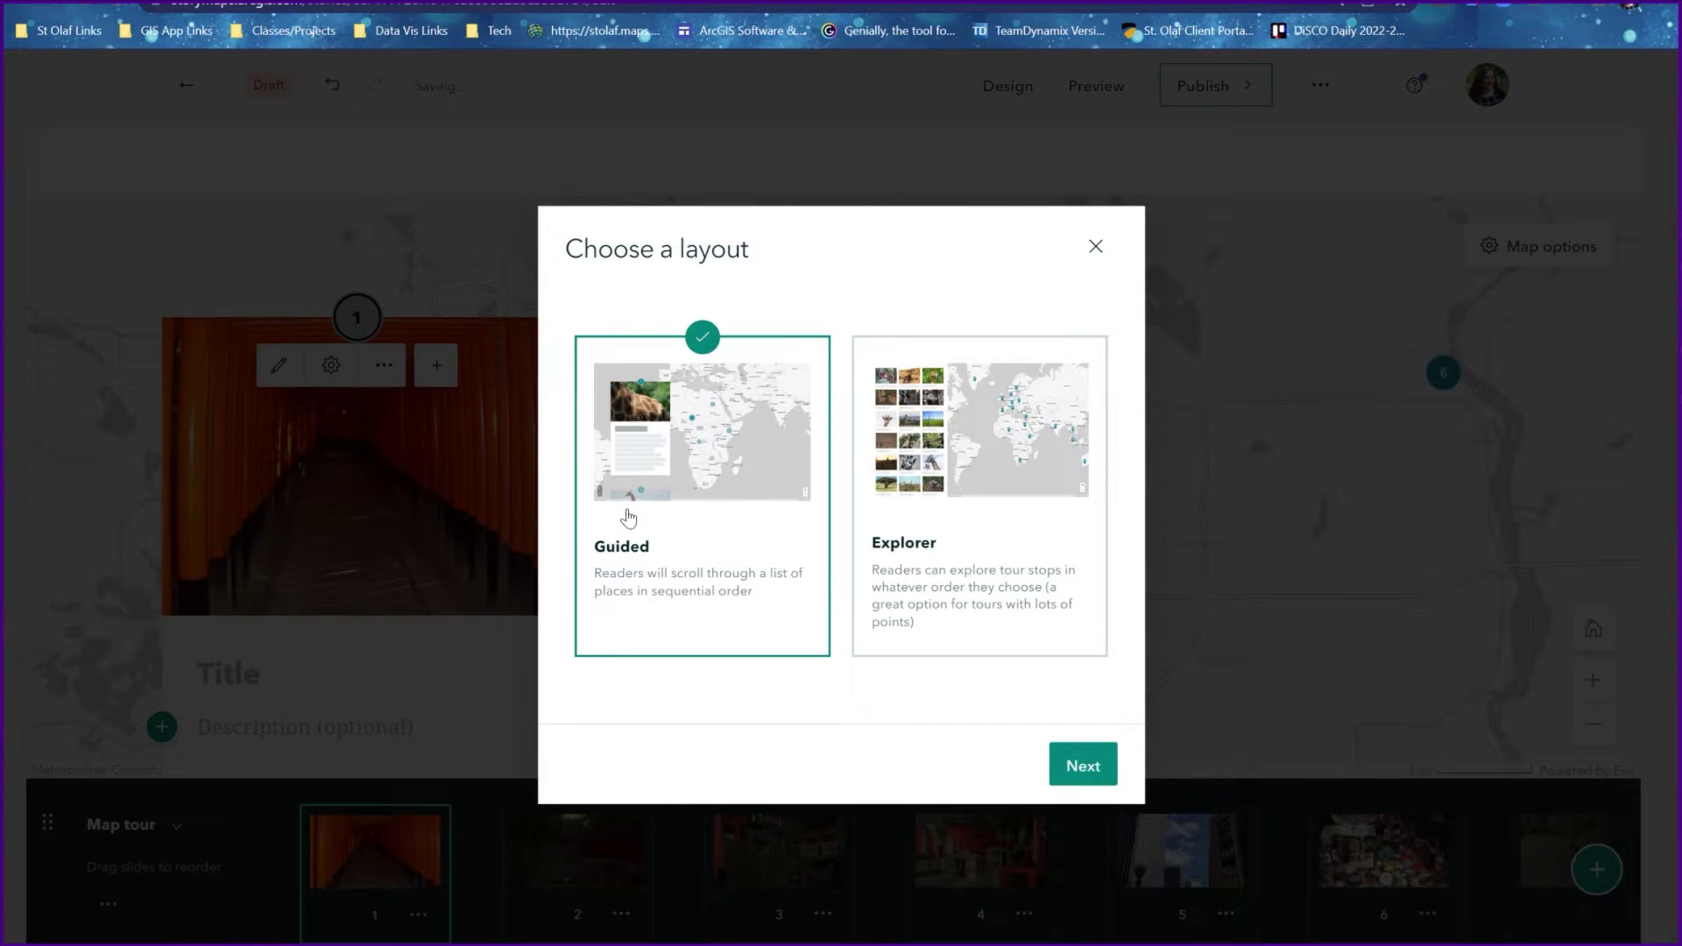
left_click(1062, 768)
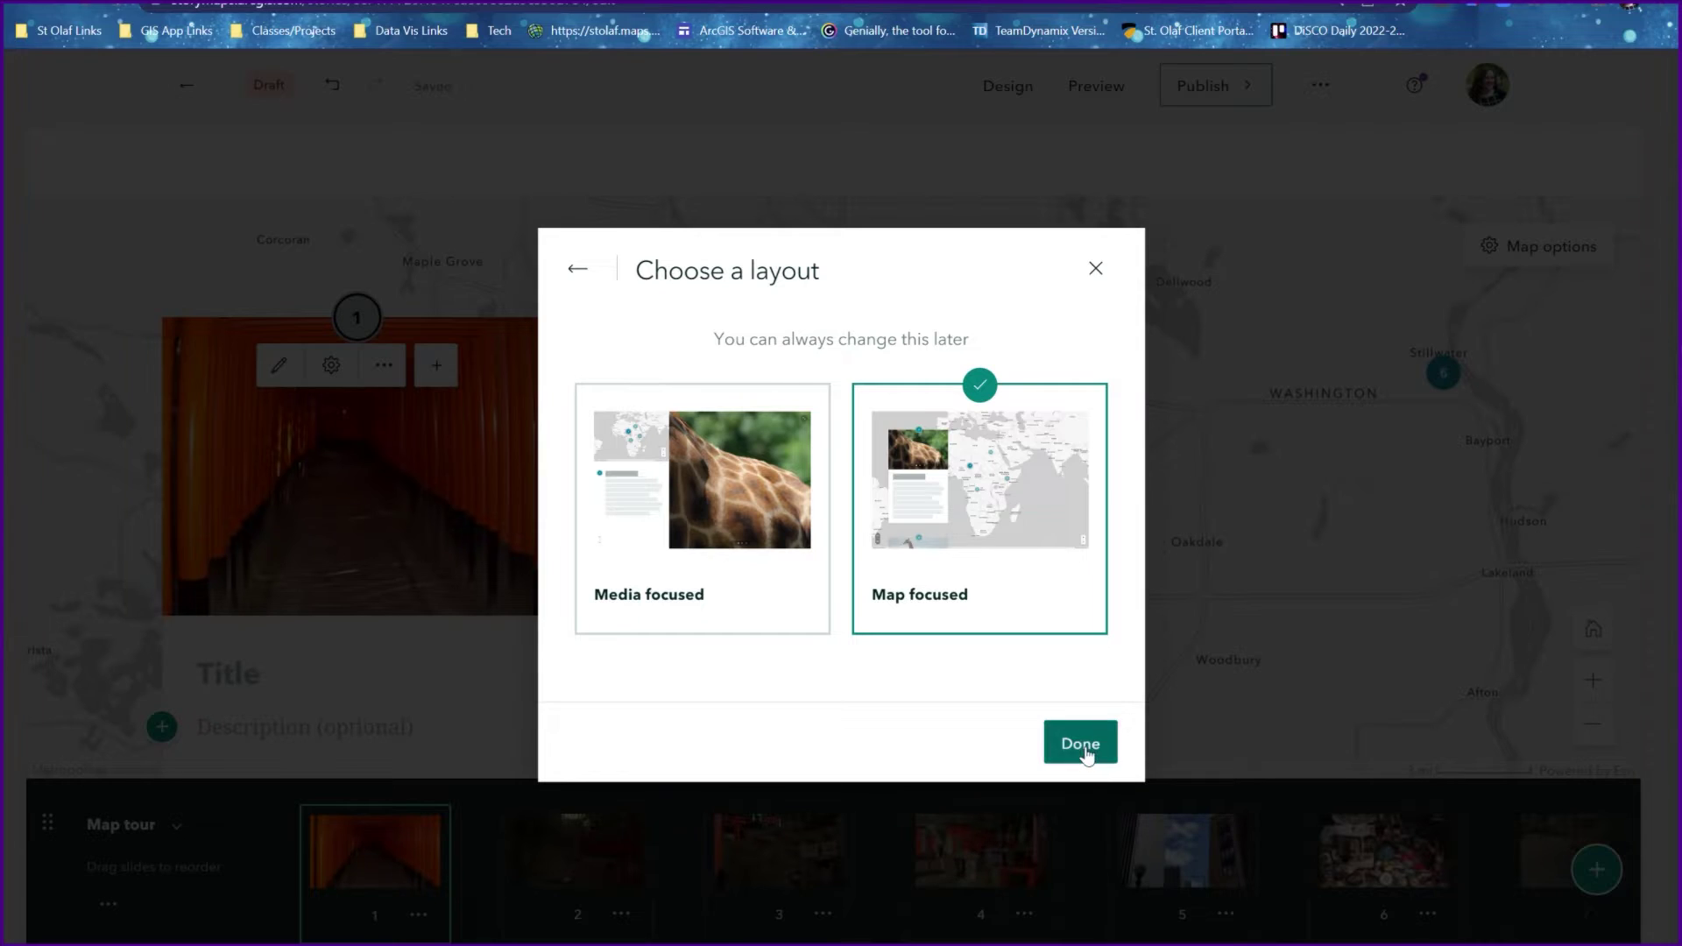
left_click(1084, 746)
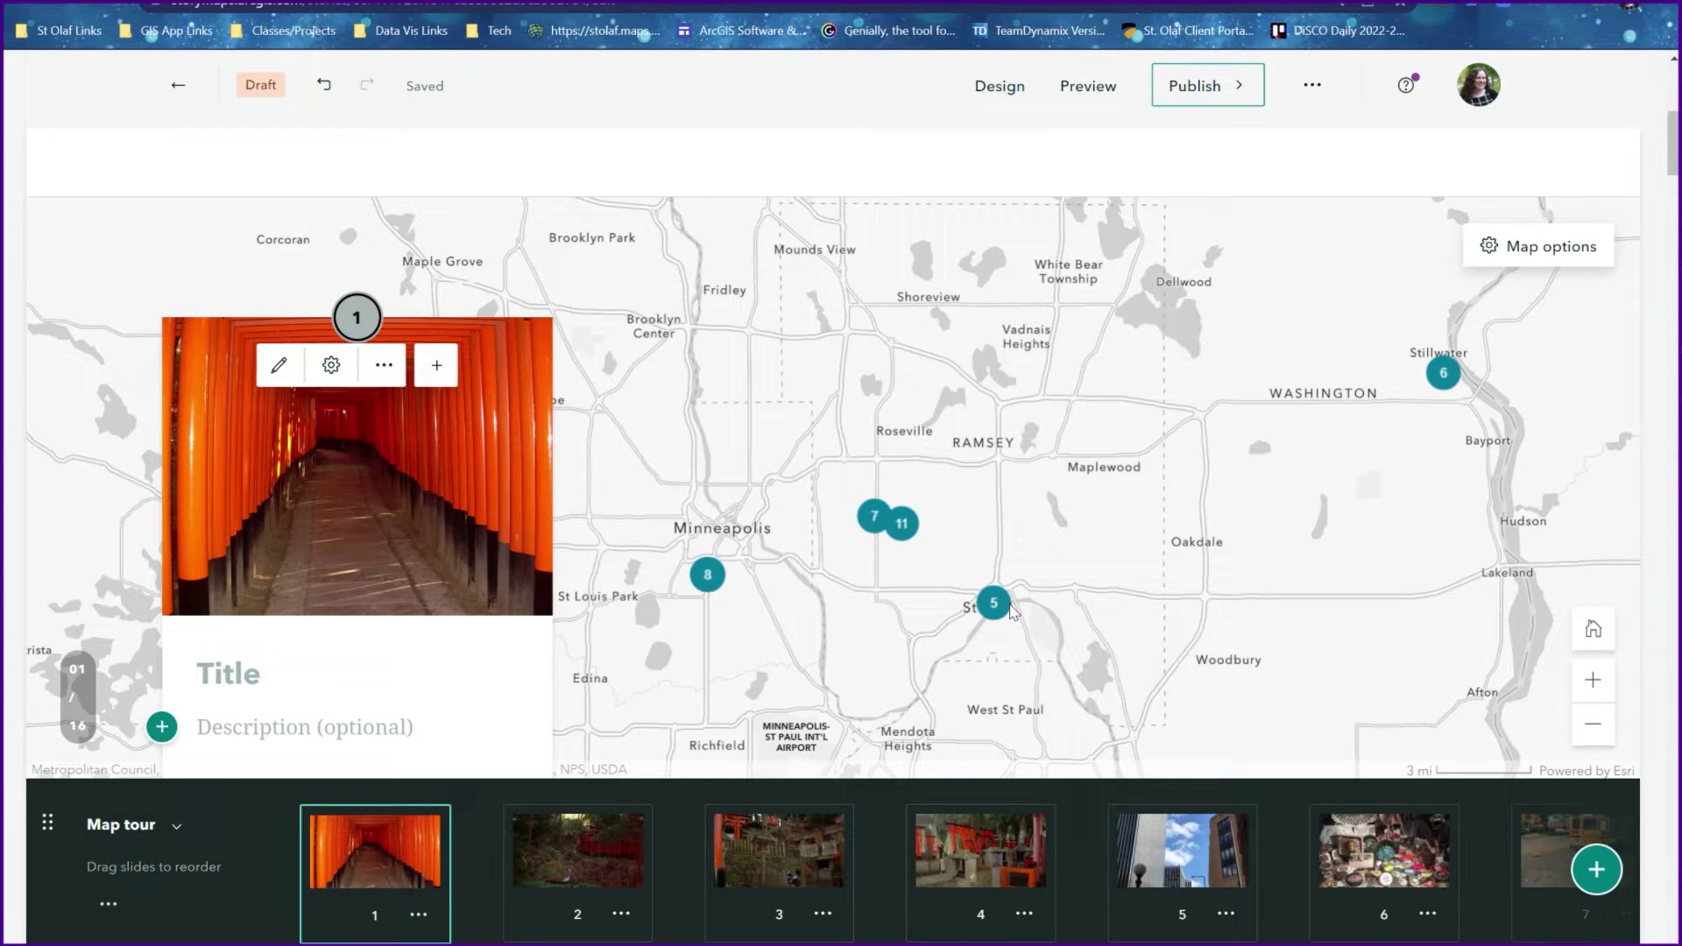
Zoom the map out to Minnesota and Wisconsin, then back in on the Twin Cities
left_click(1592, 727)
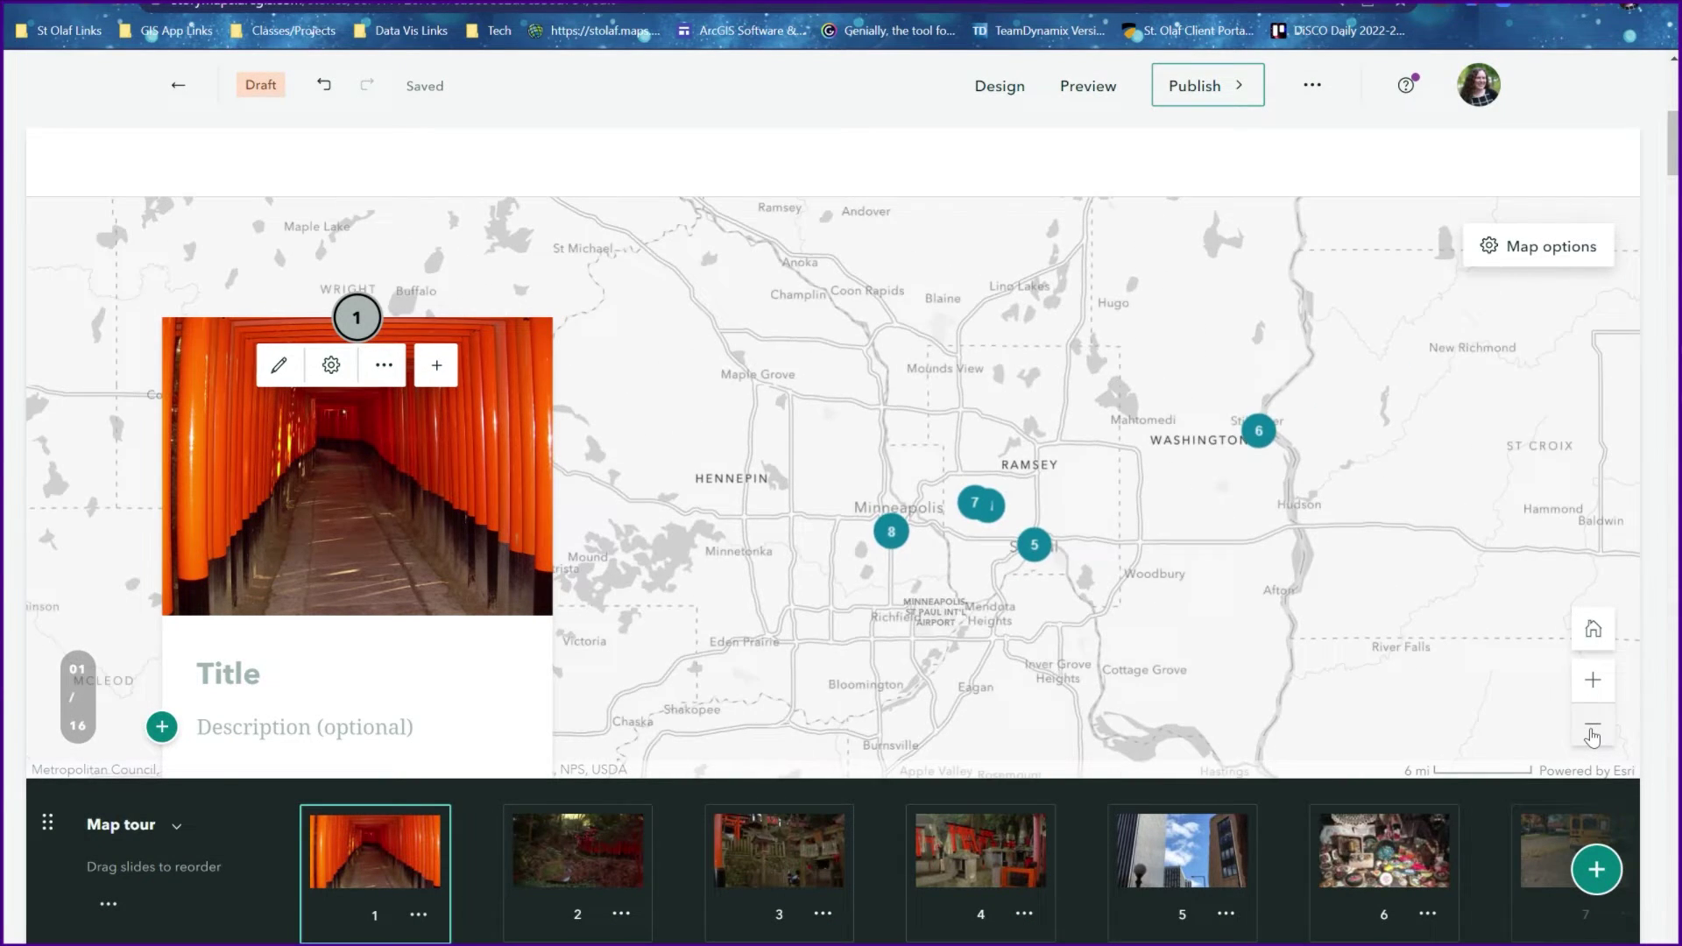
left_click(1591, 727)
left_click(1592, 727)
left_click(1592, 728)
left_click(1592, 680)
left_click(1593, 680)
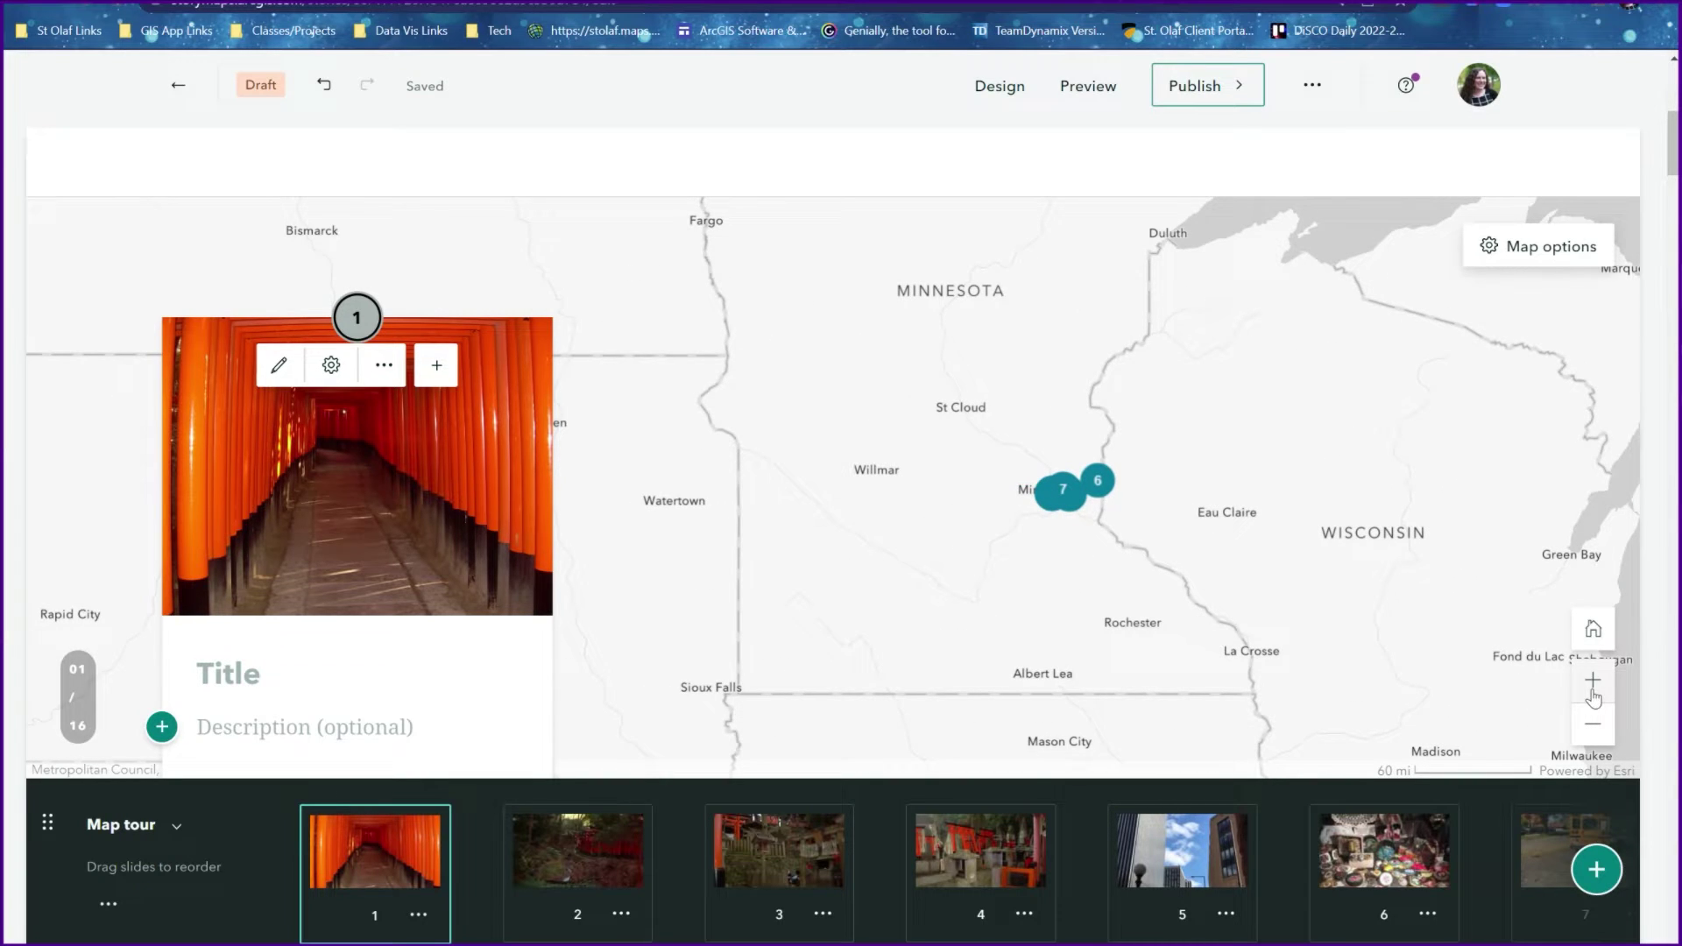
left_click(1593, 680)
scroll(811, 537, "down", 2)
scroll(811, 536, "down", 3)
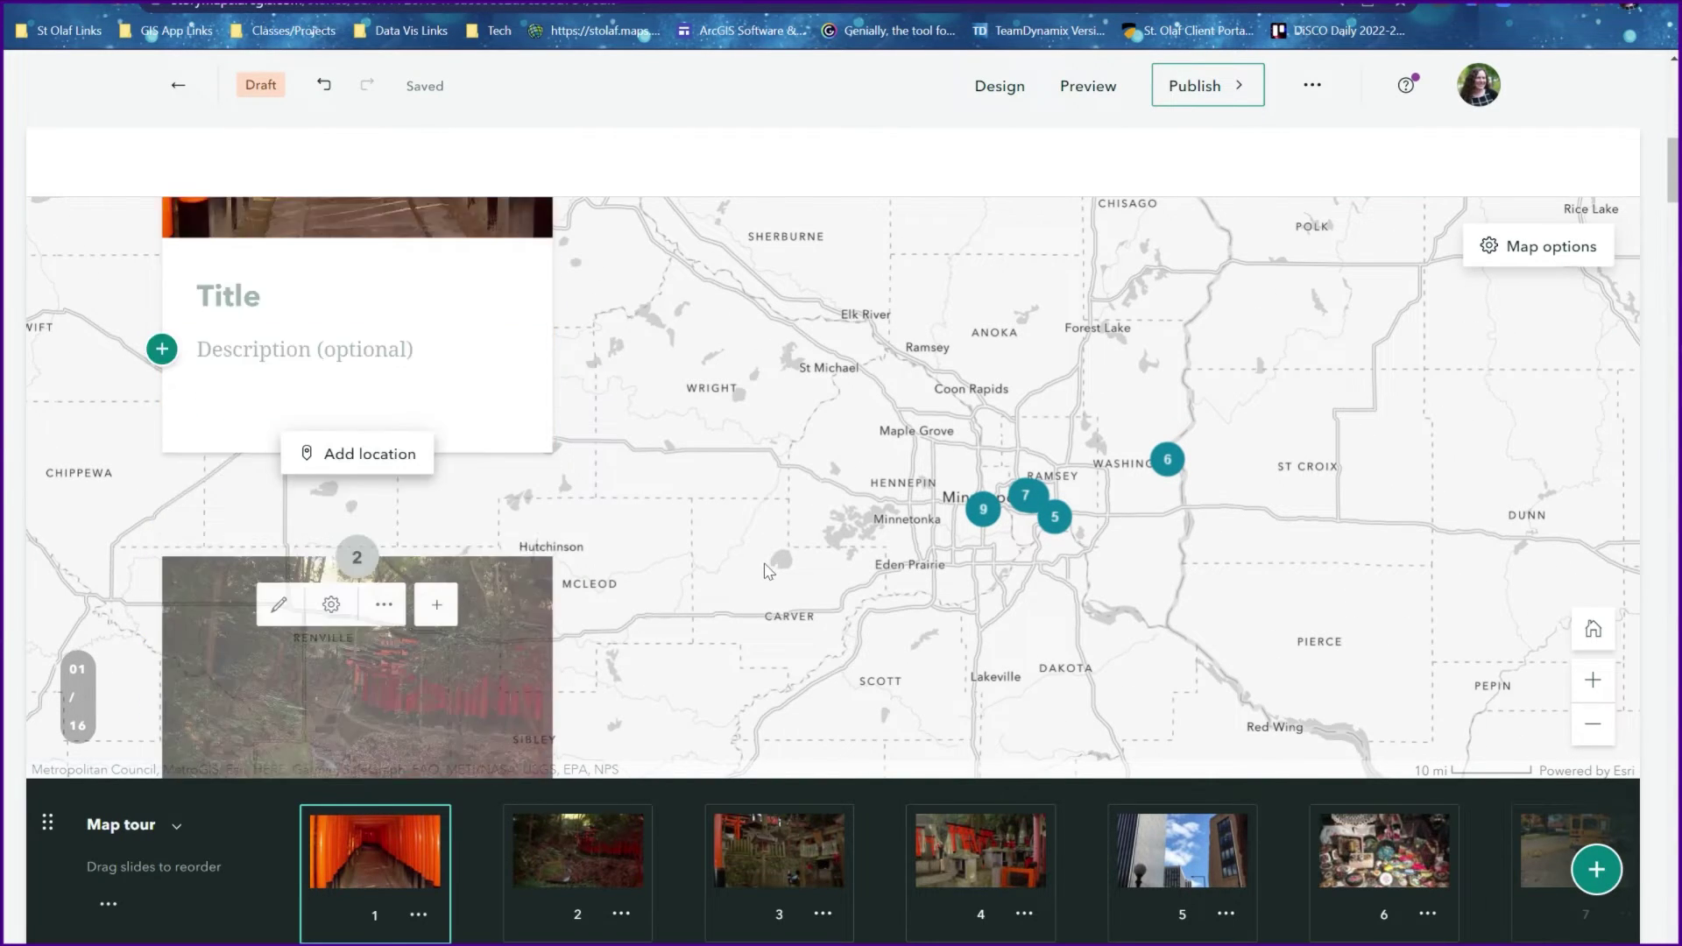
Review tour stops one through six, then jump to slides 8 and 11
left_click(366, 884)
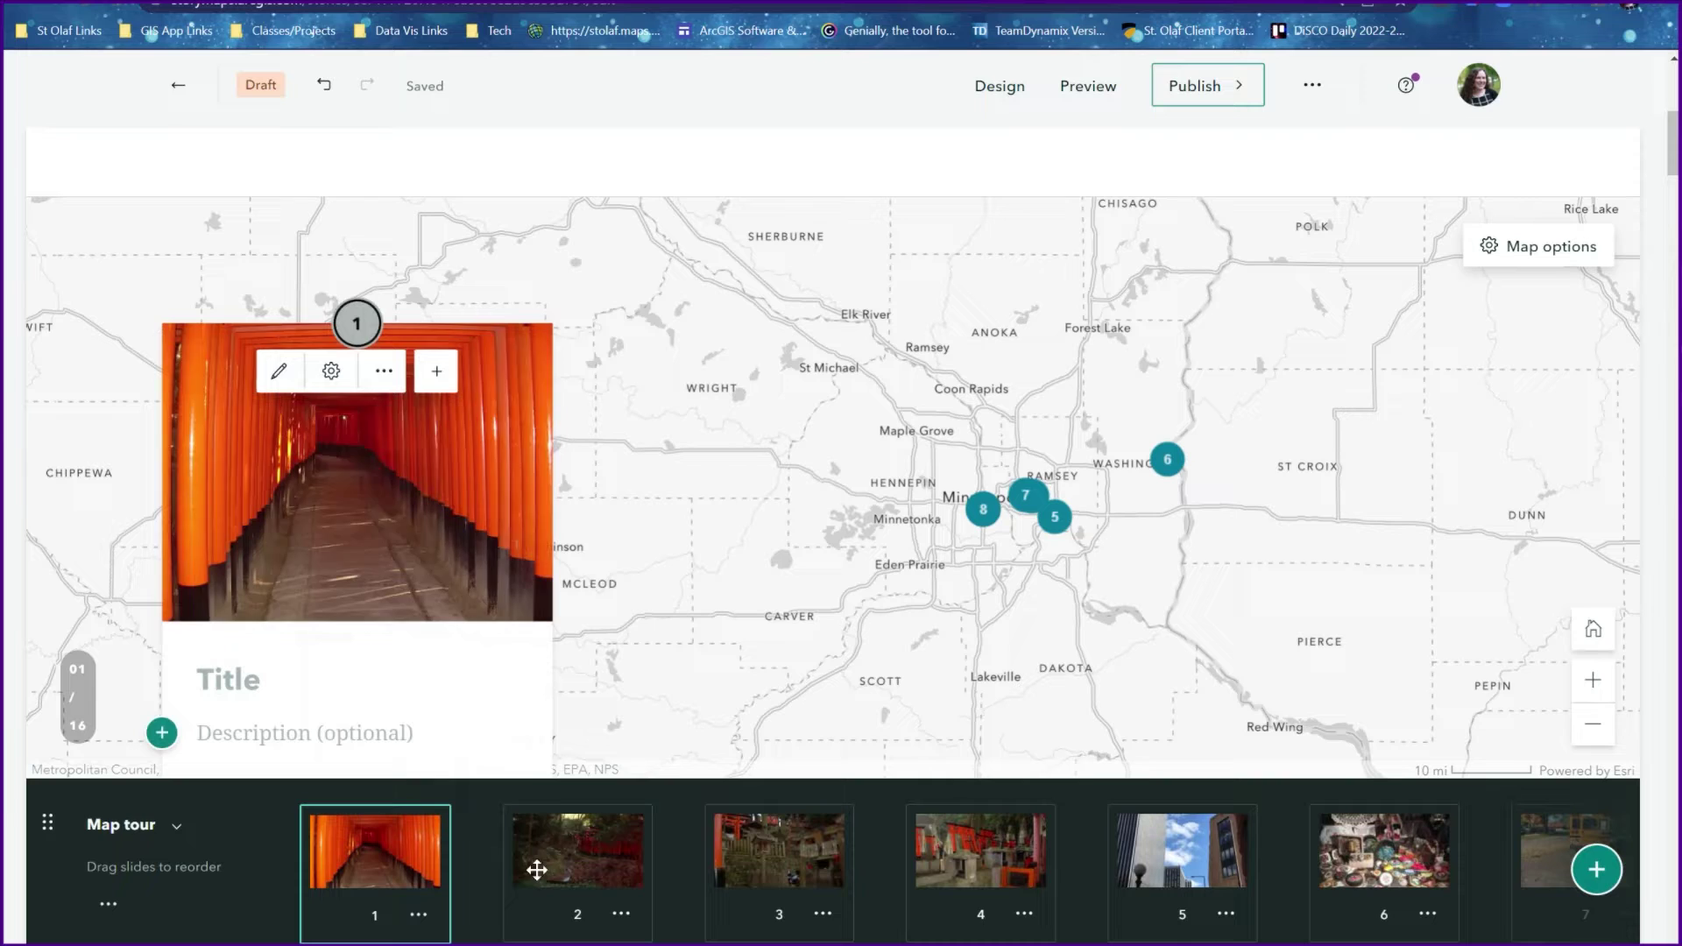
left_click(583, 863)
left_click(810, 854)
left_click(890, 859)
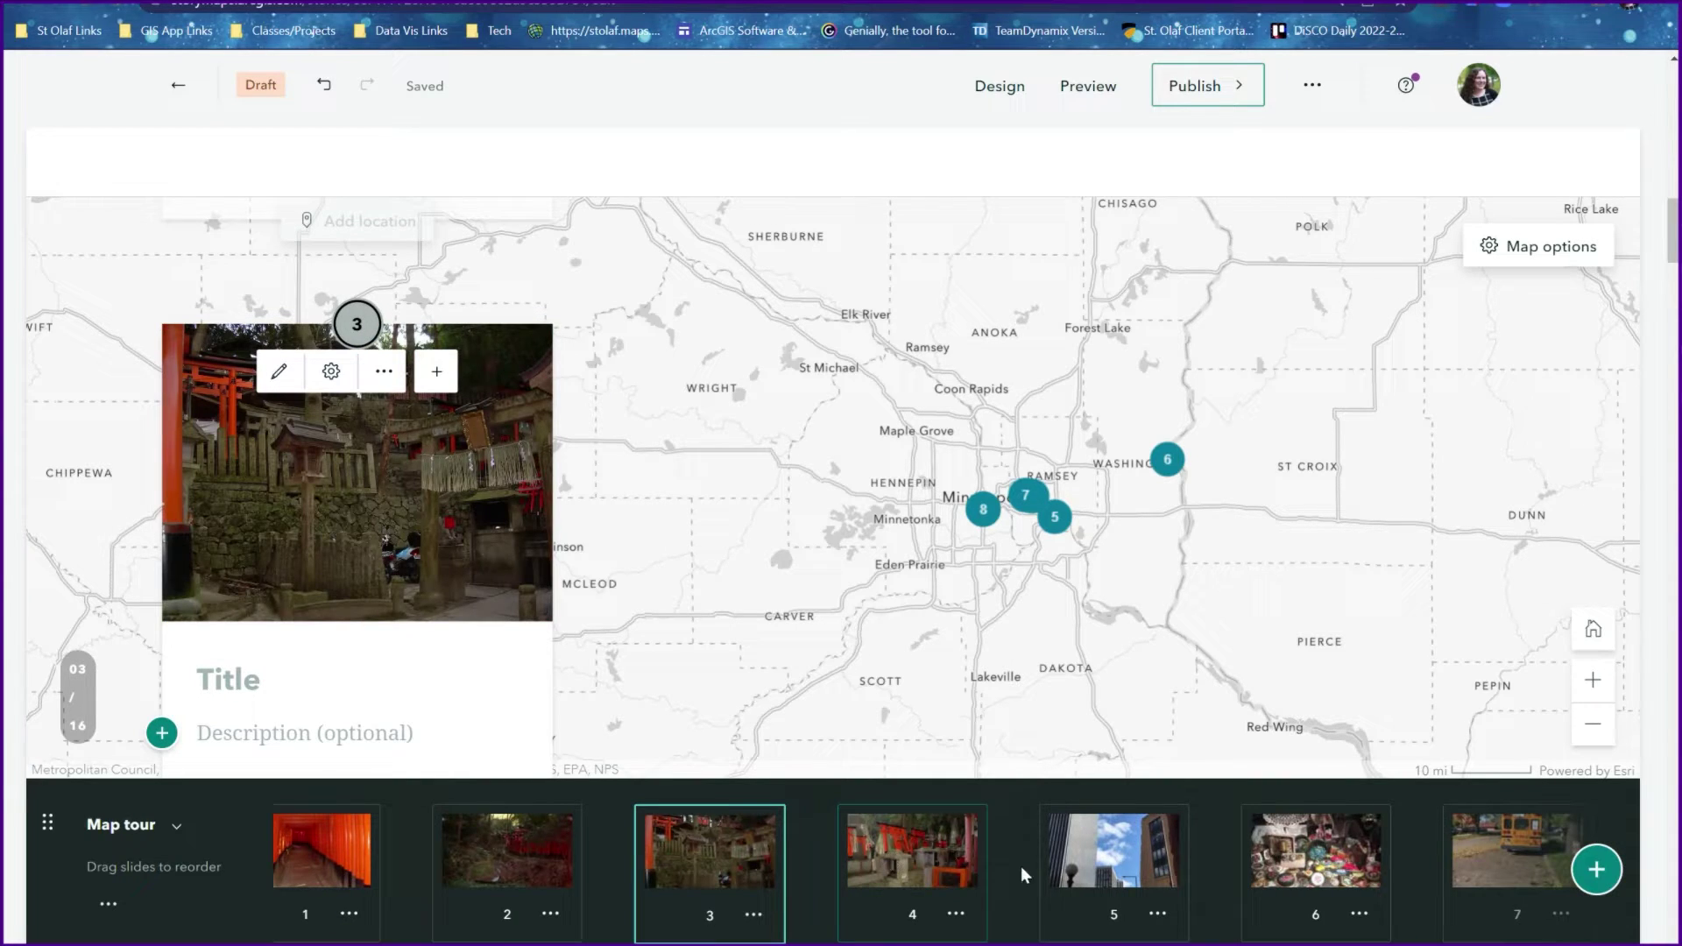
left_click(973, 867)
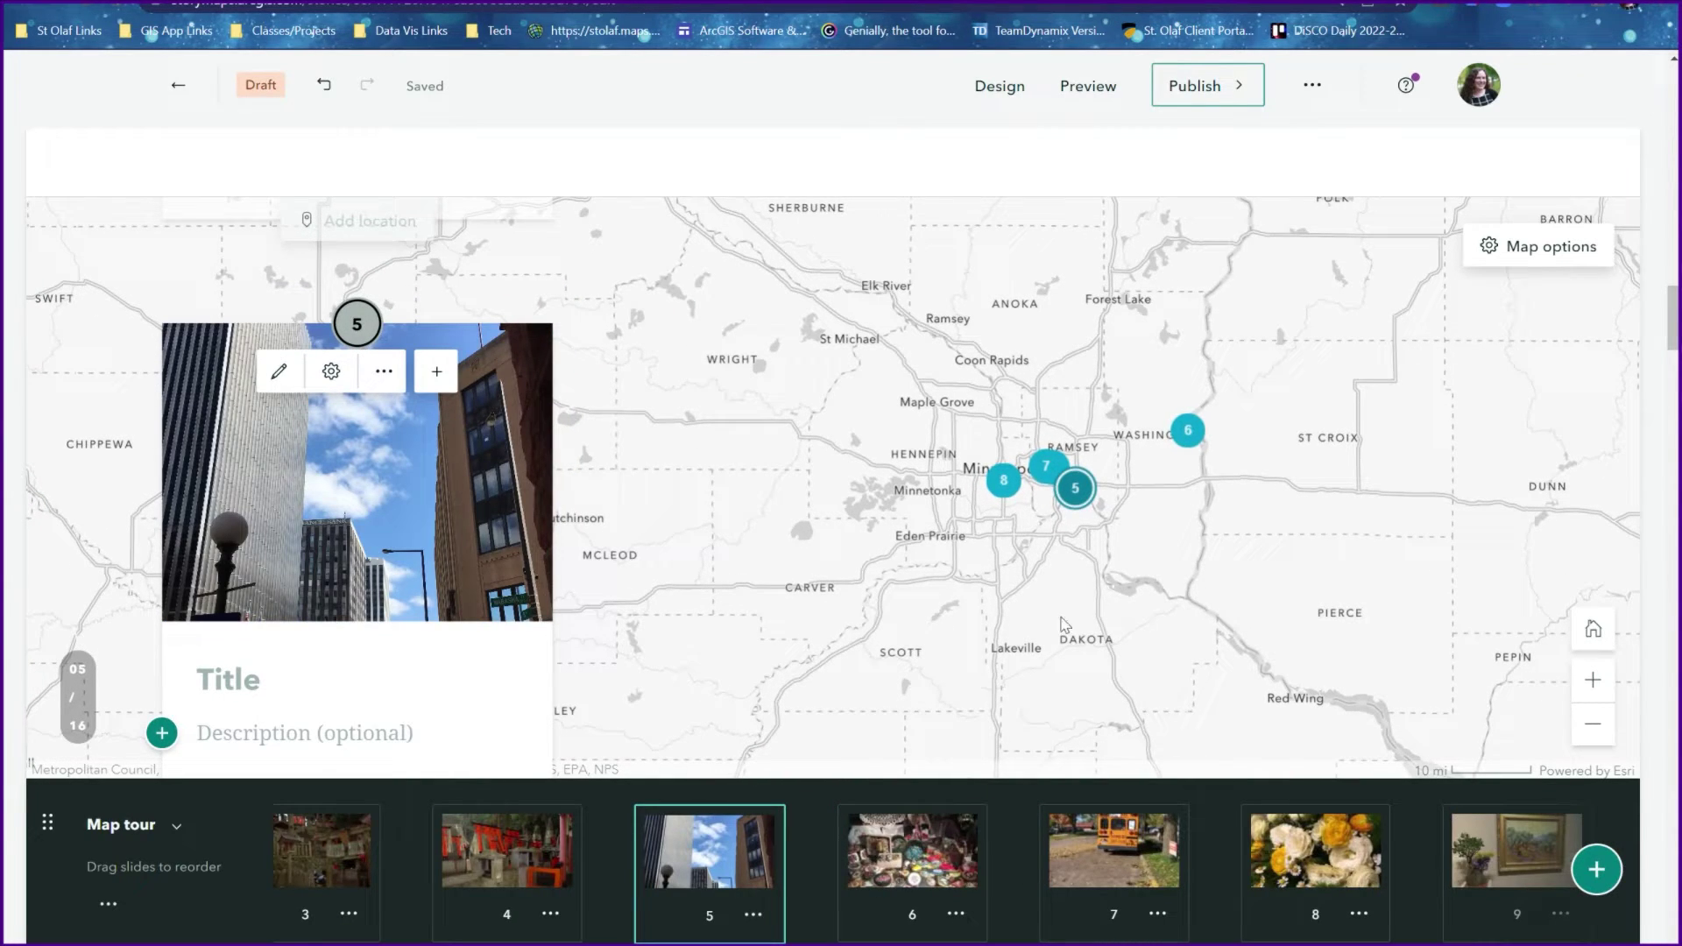
left_click(930, 837)
left_click(1084, 861)
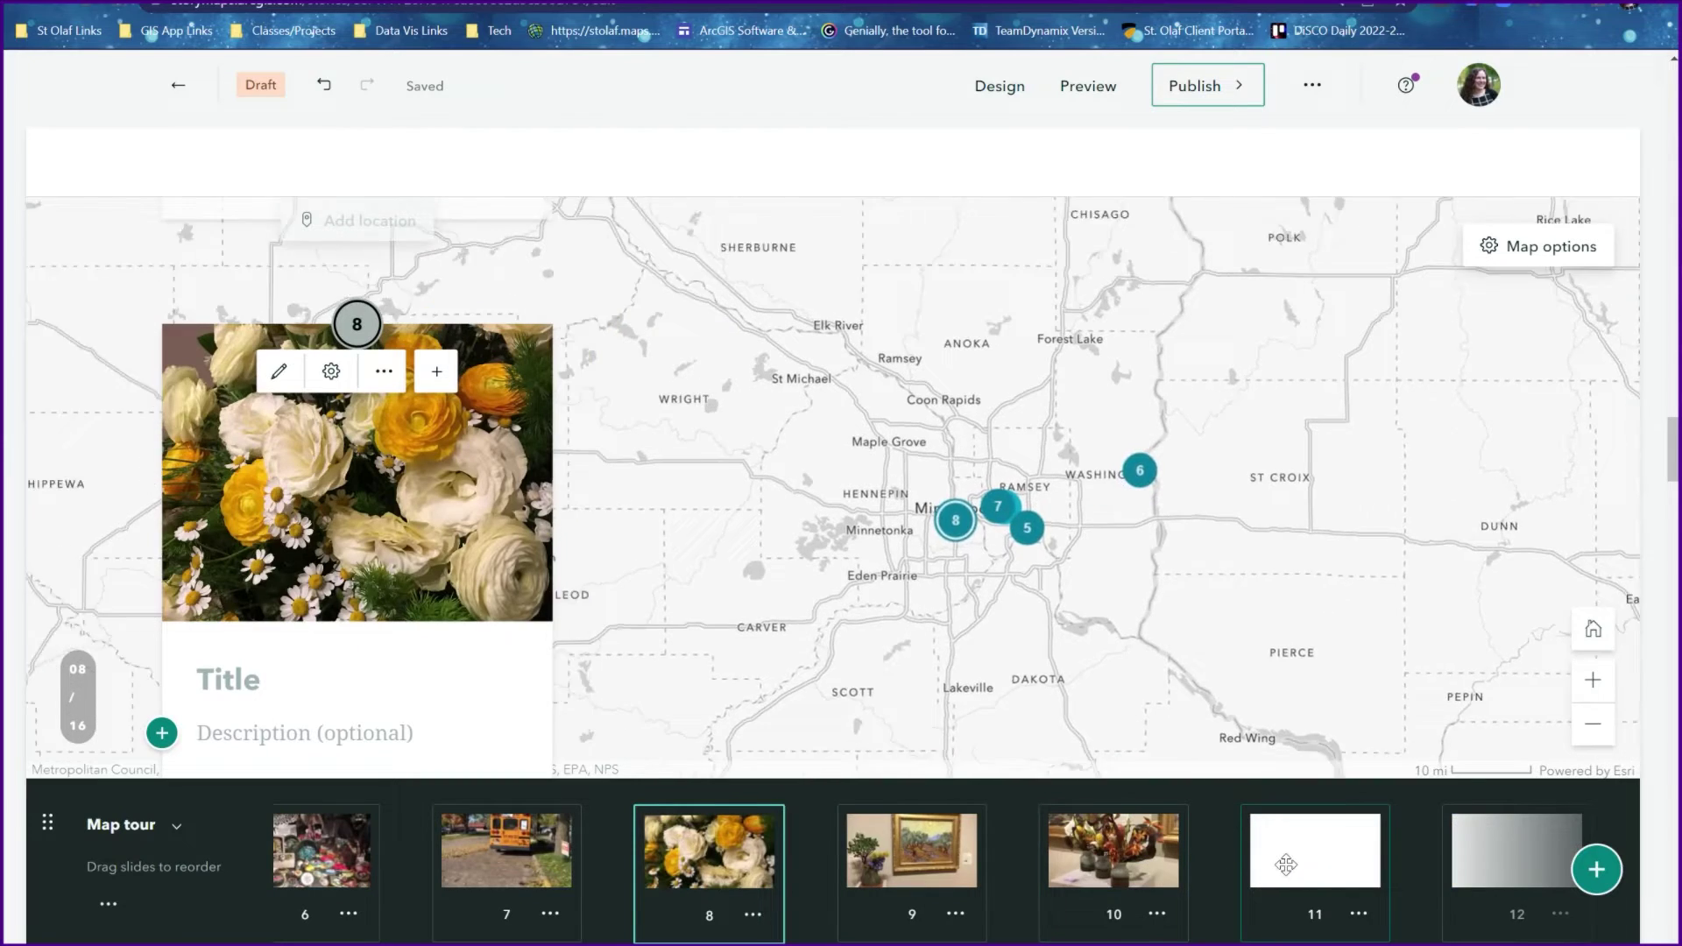
left_click(1106, 861)
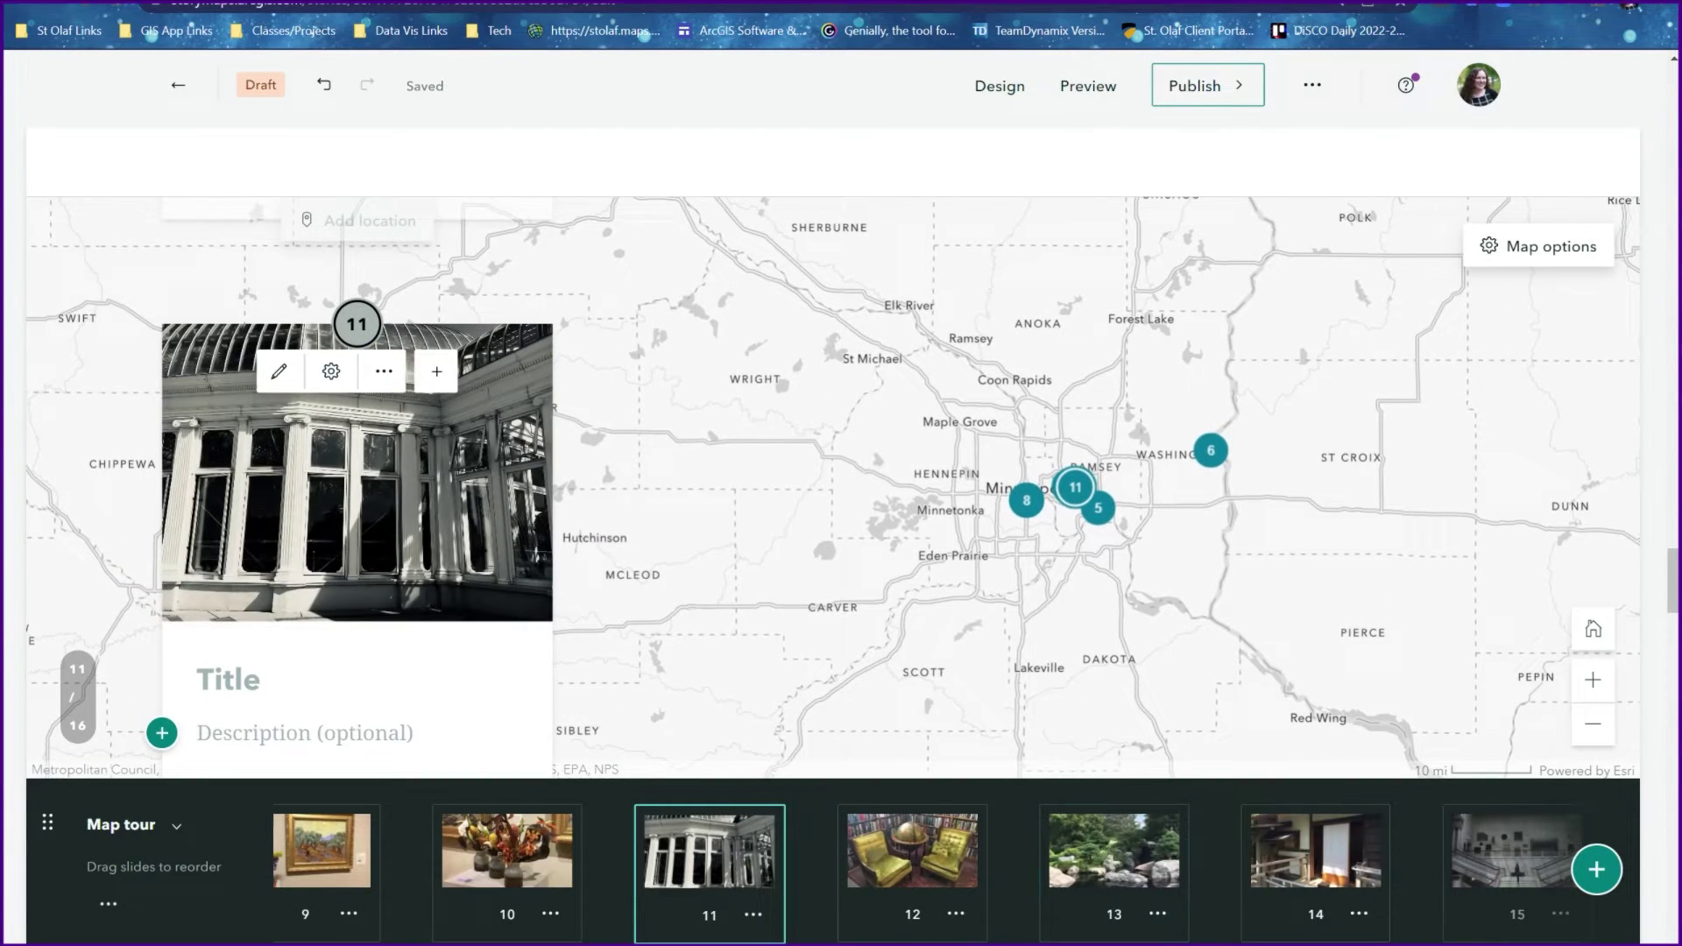
Move the bookstore chairs slide after the garden slide so it becomes slide 13
left_click_drag(915, 819, 926, 859)
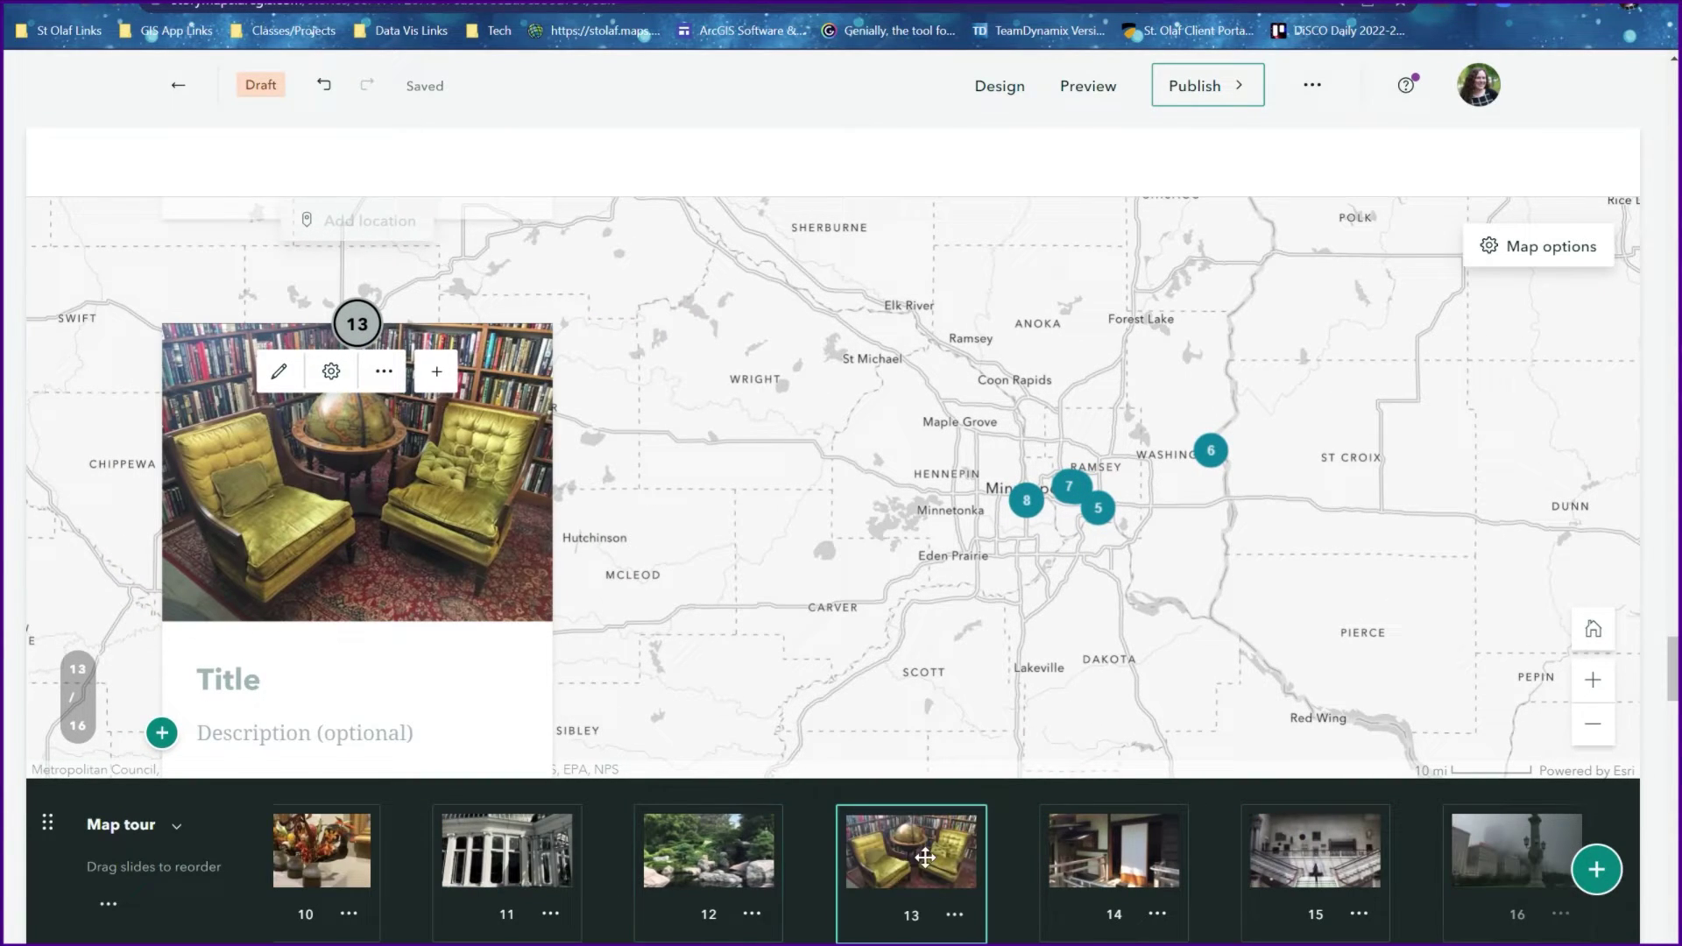
left_click(764, 865)
left_click(911, 854)
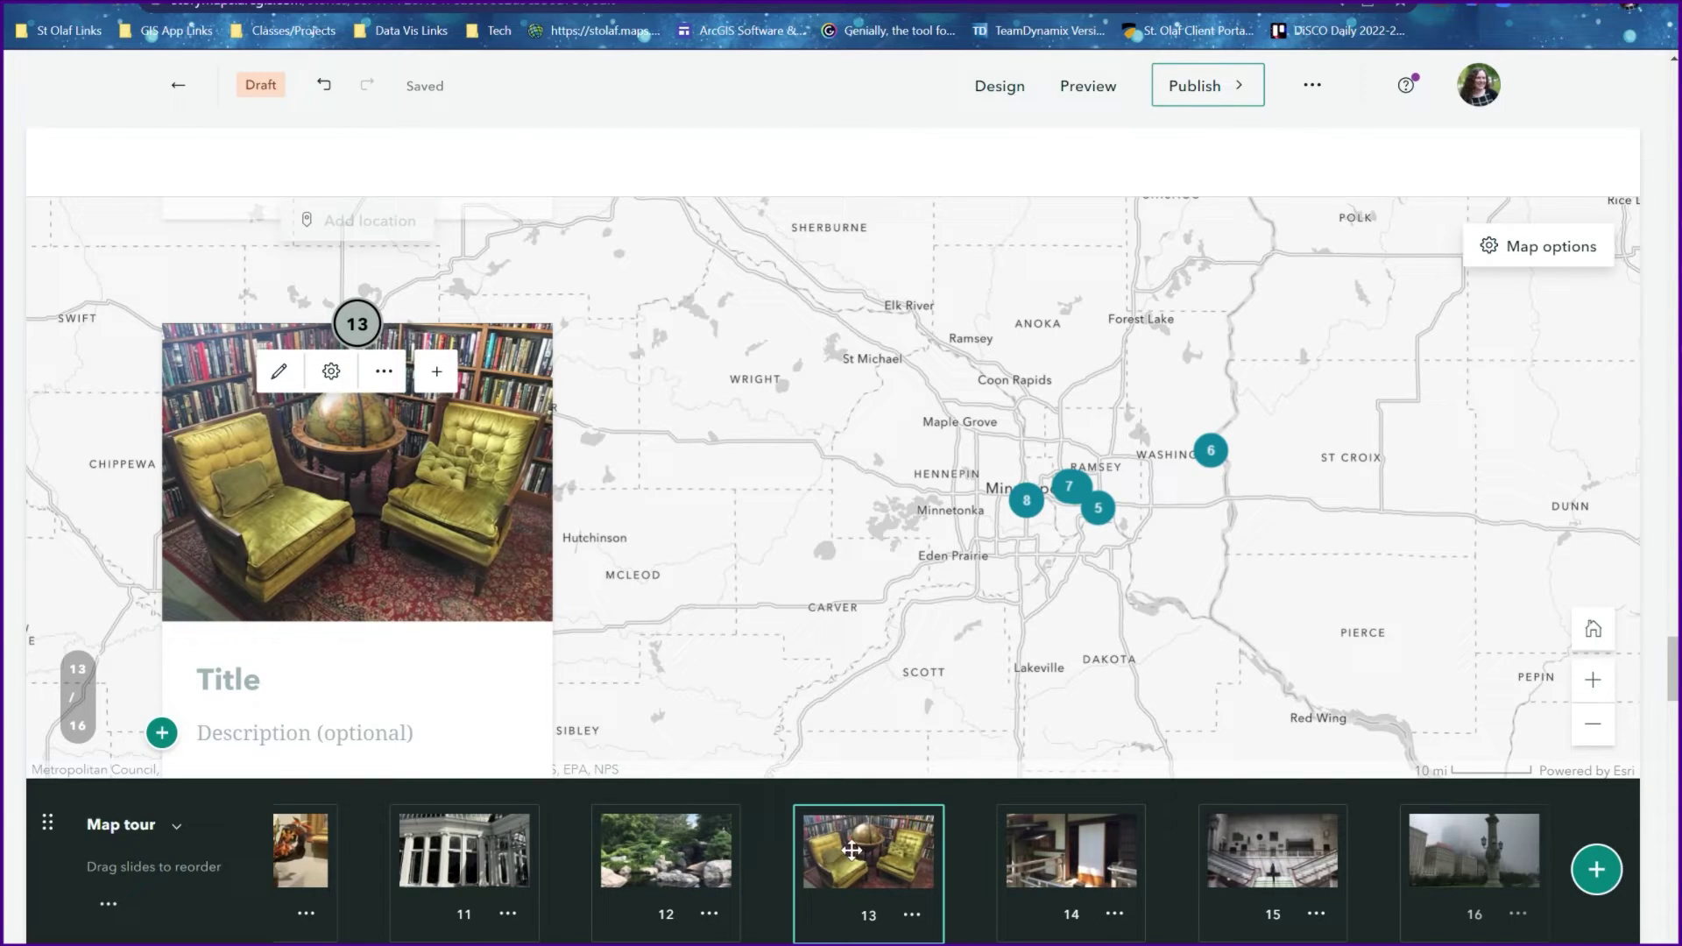
scroll(357, 624, "down", 2)
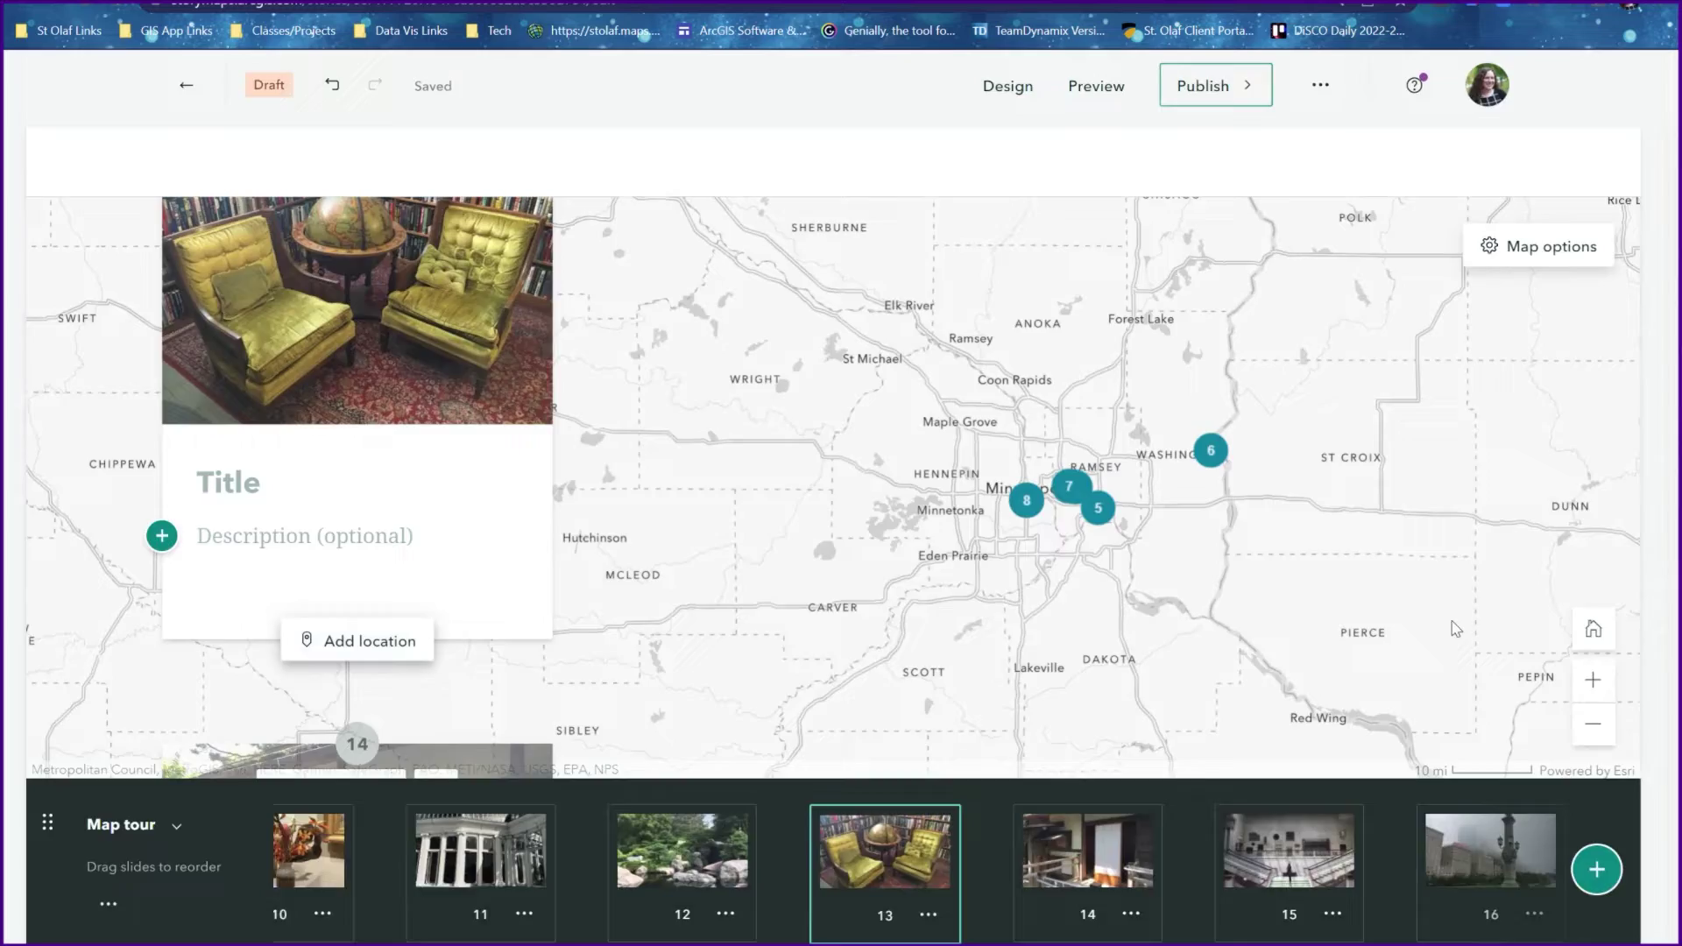
Locate slide 13 at the 'once upon a crime' bookstore, keeping the current building-level zoom
left_click(324, 648)
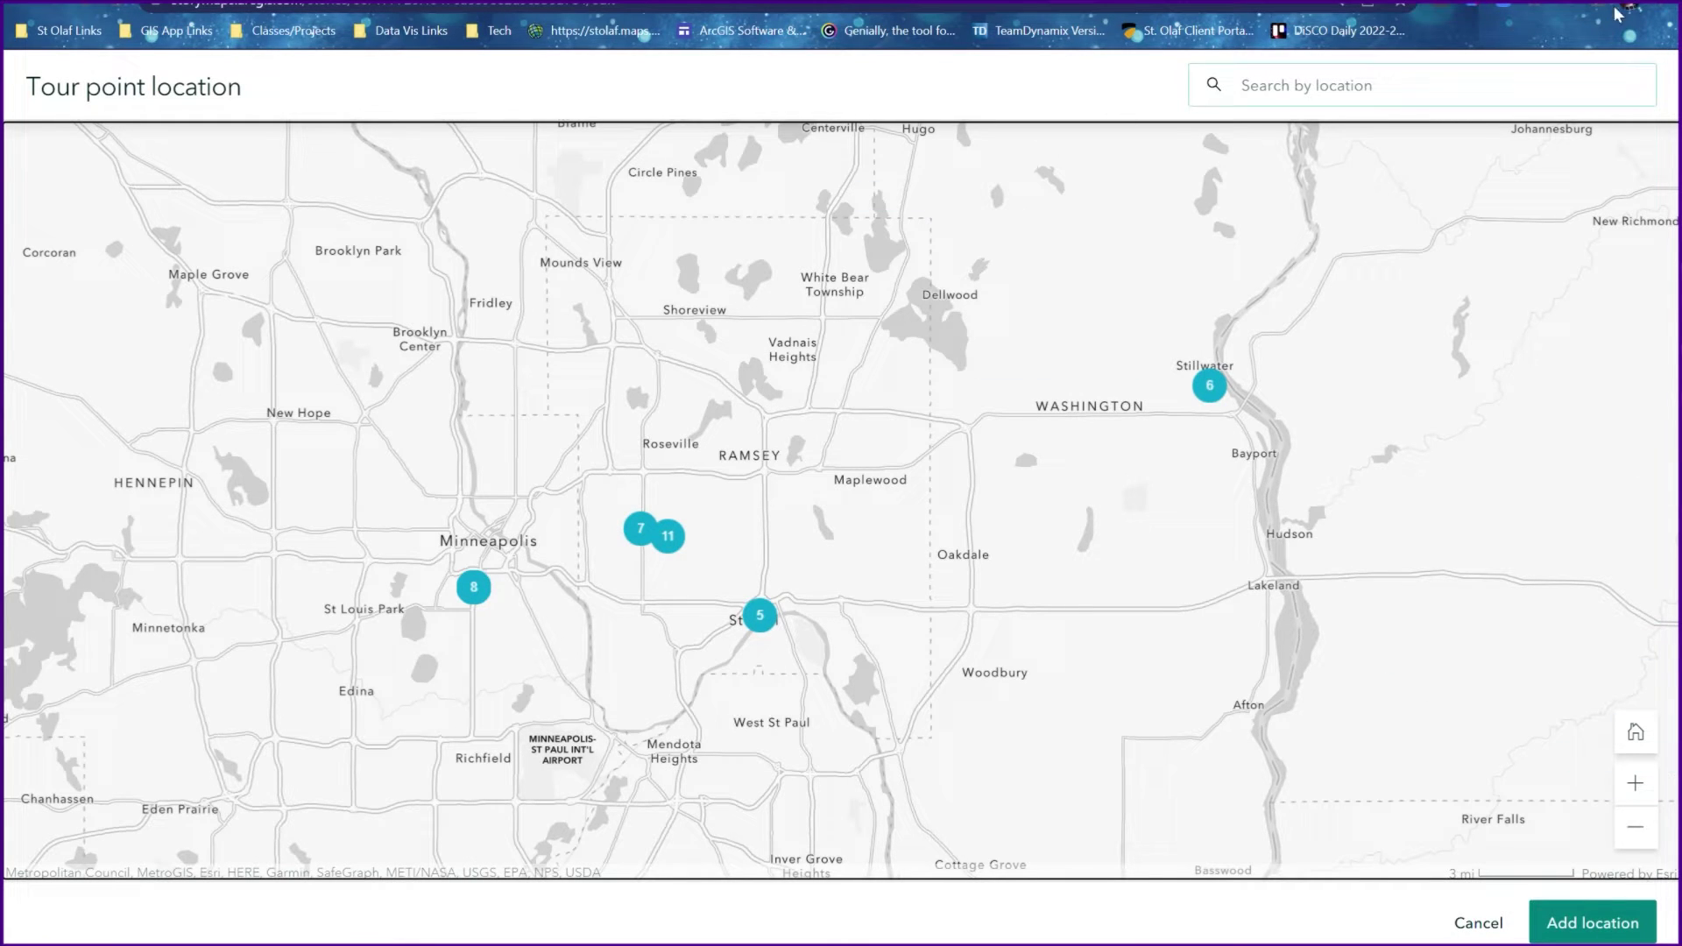
type("once upon a cri")
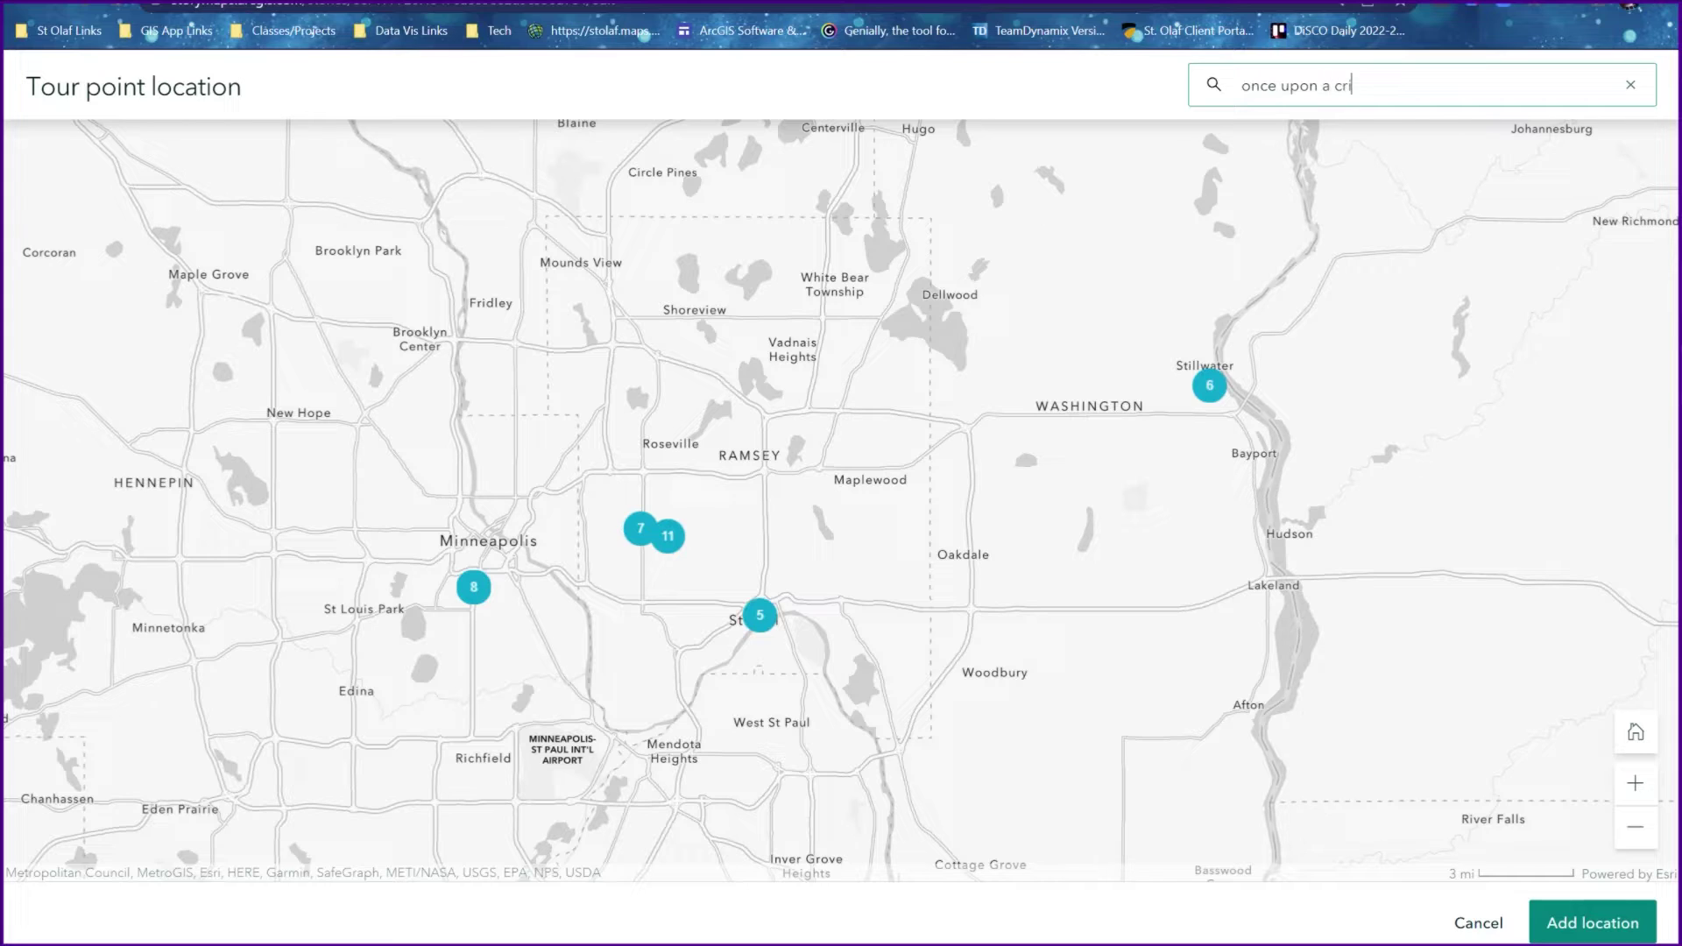
type("me")
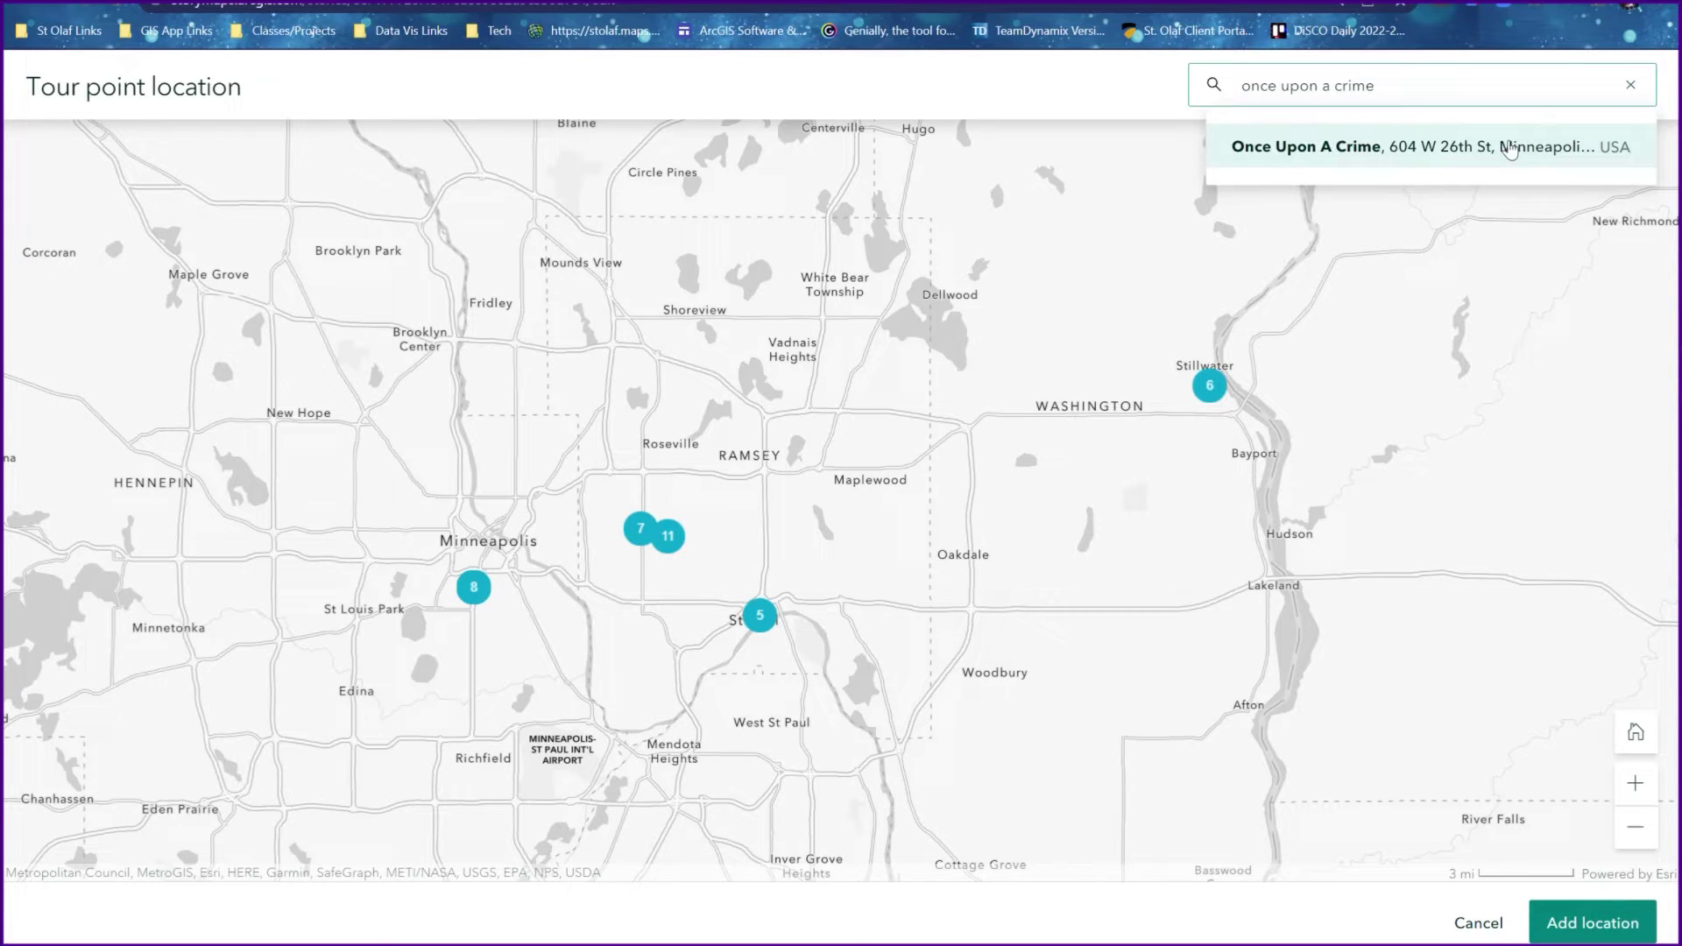
left_click(1509, 146)
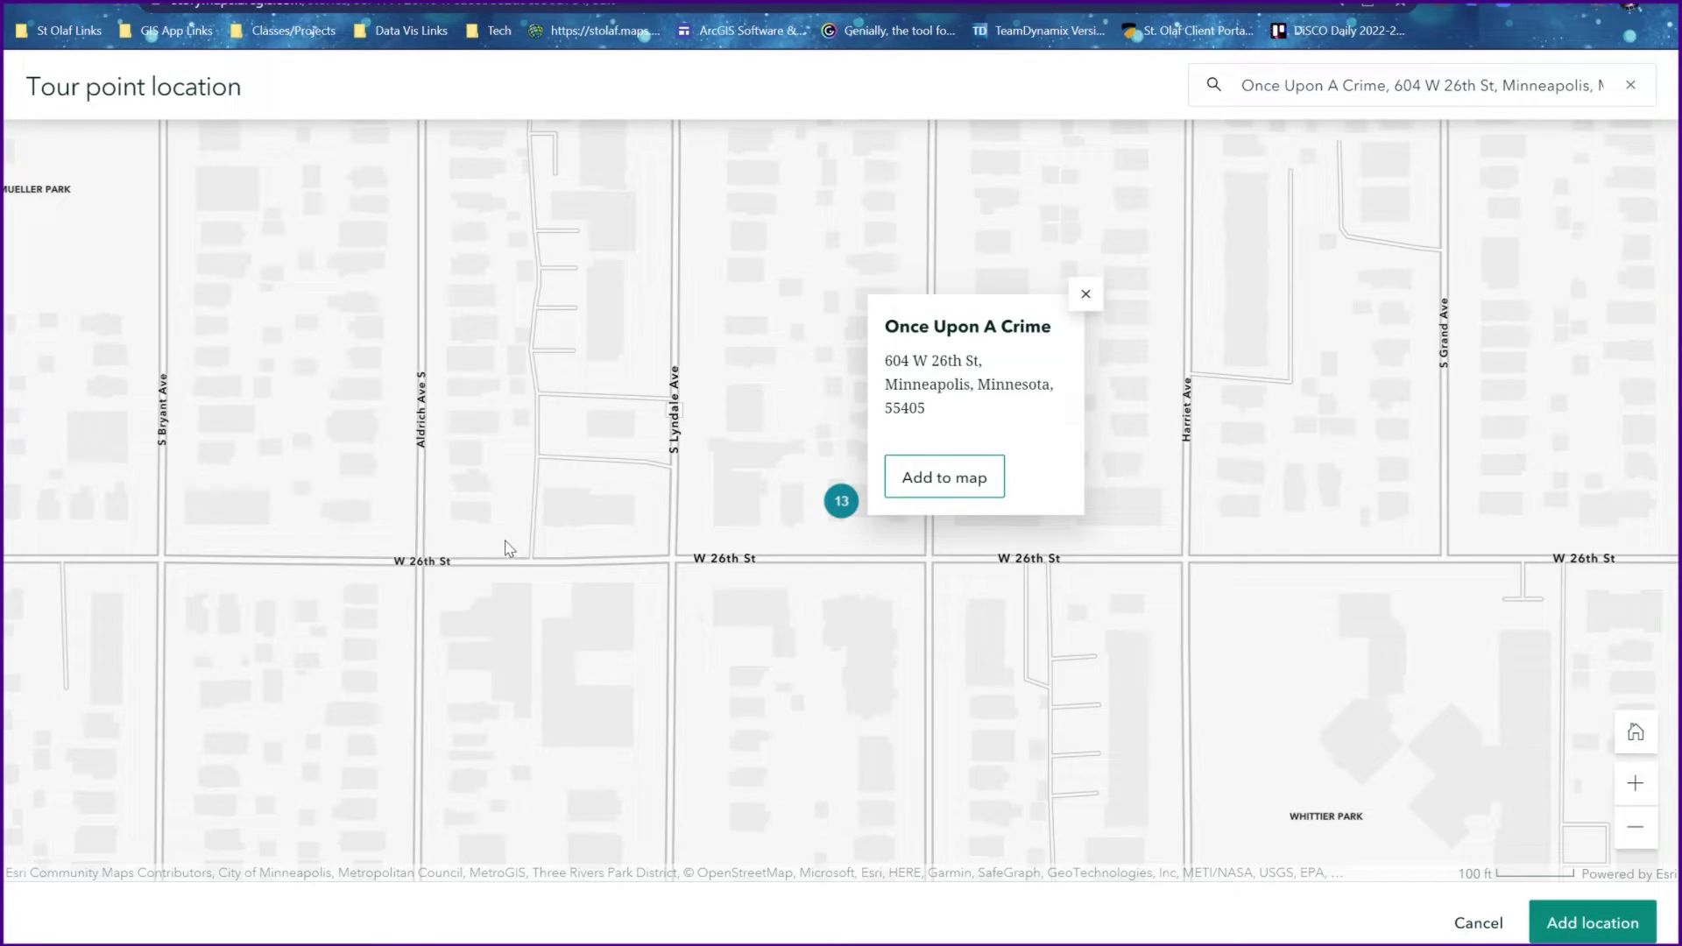
left_click_drag(507, 544, 777, 549)
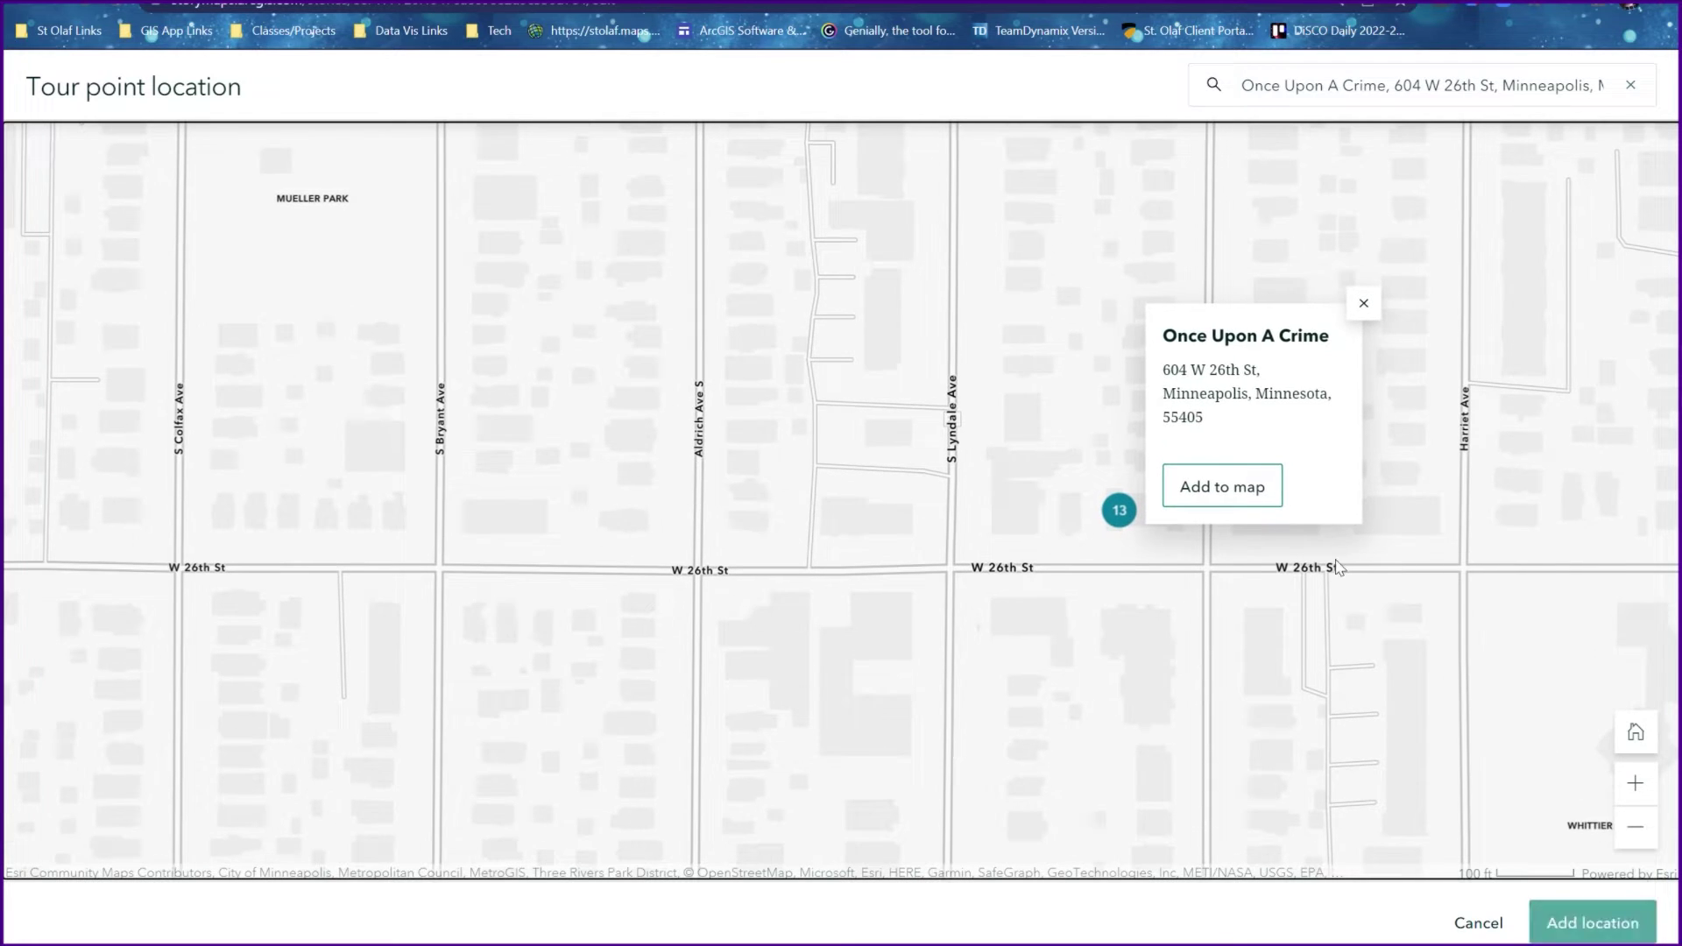
left_click(1218, 489)
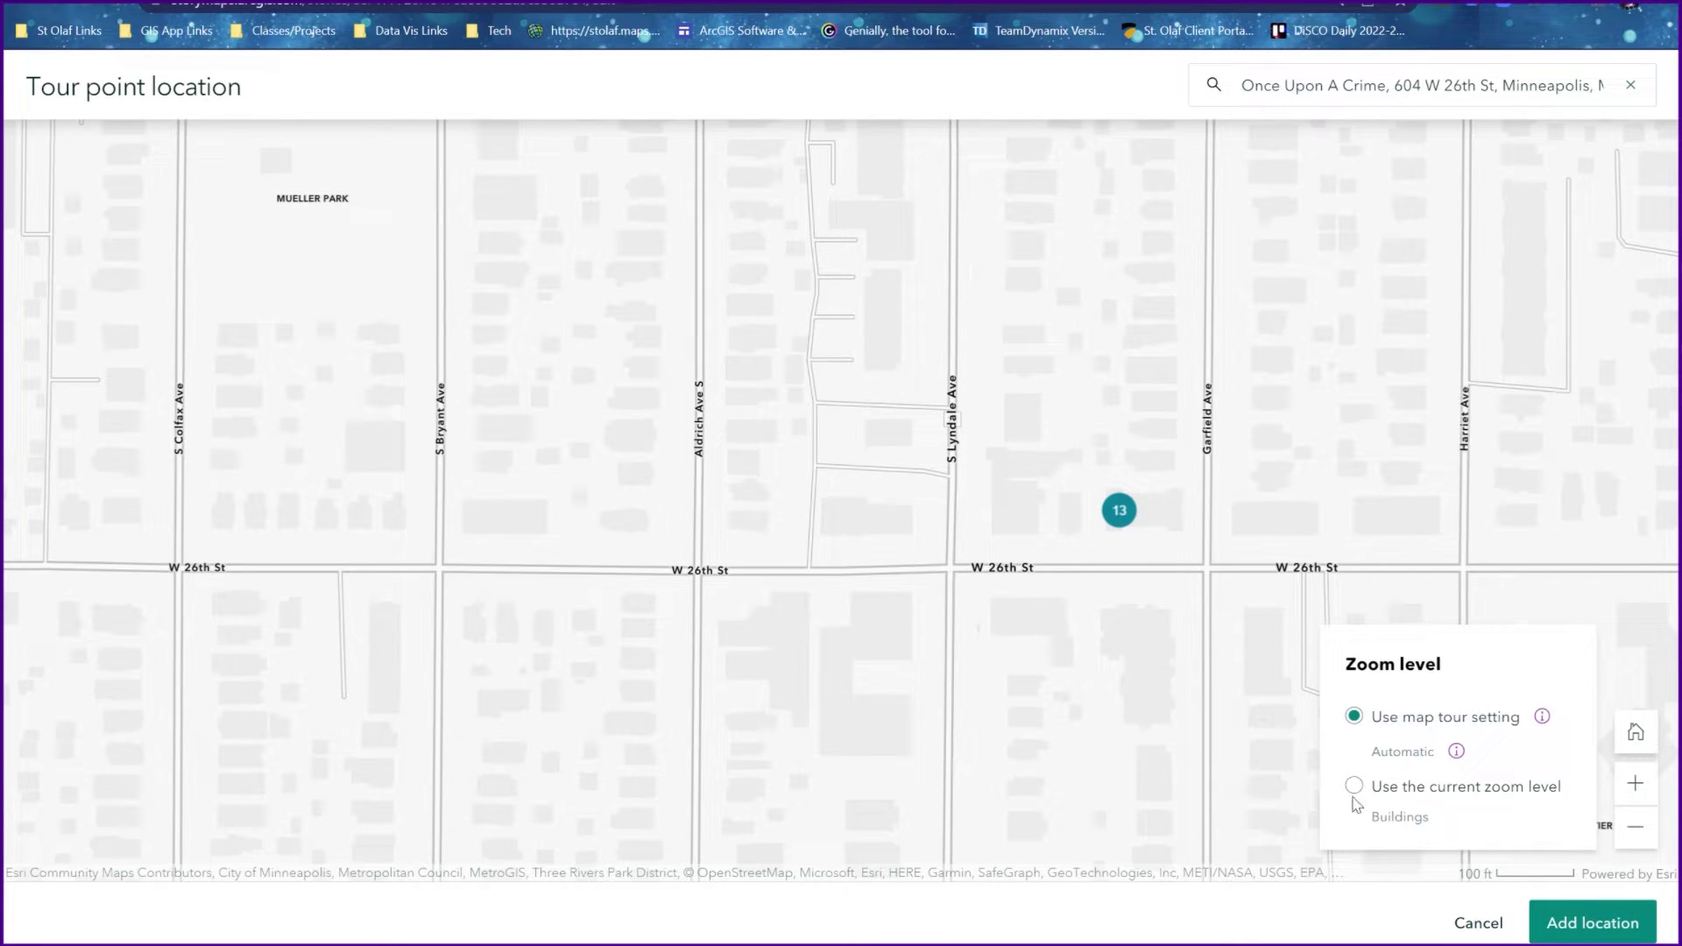
left_click(1354, 786)
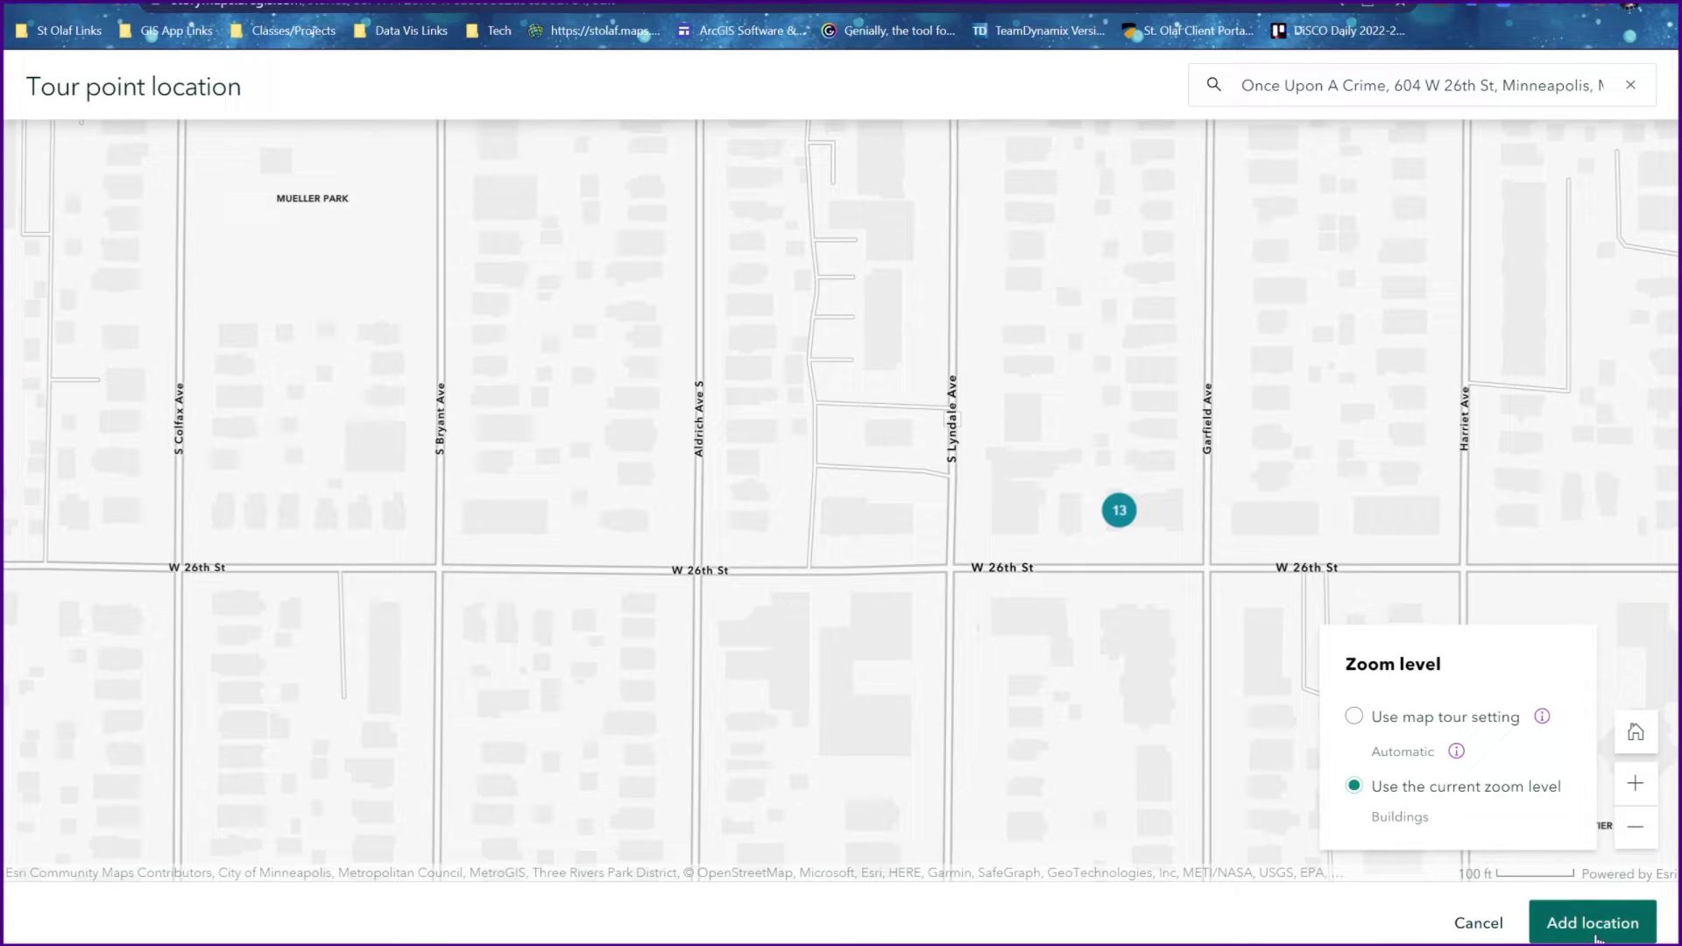
left_click(1593, 923)
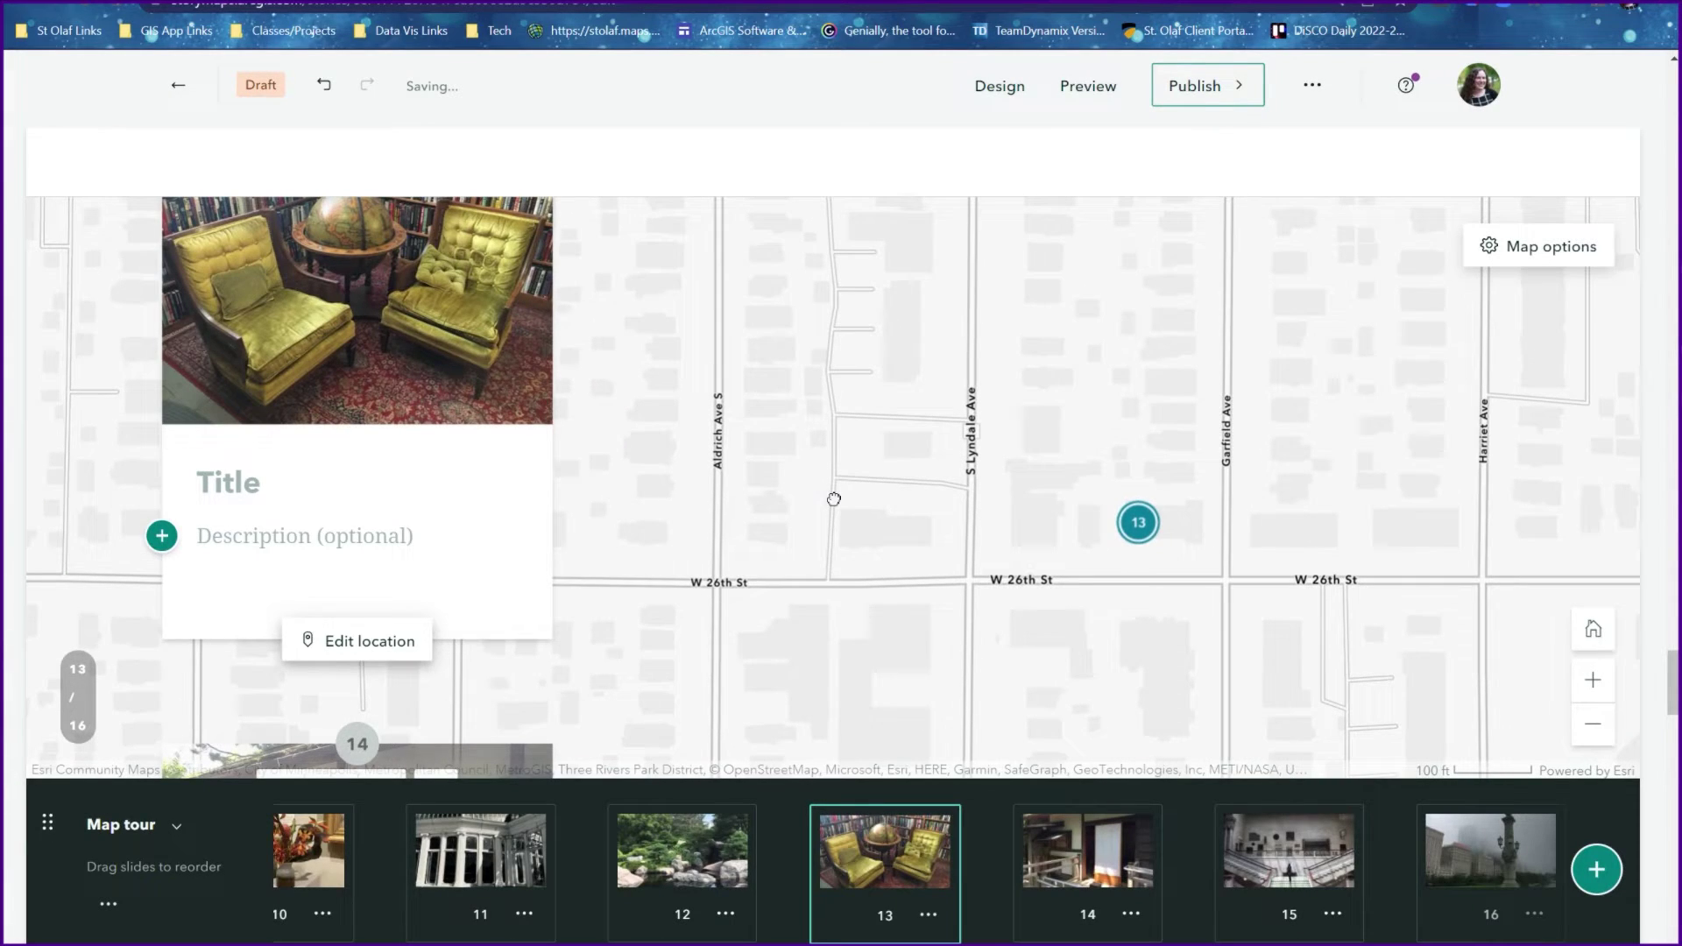
Review slides 12 through 15, ending on slide 16's foggy skyline photo
left_click(691, 872)
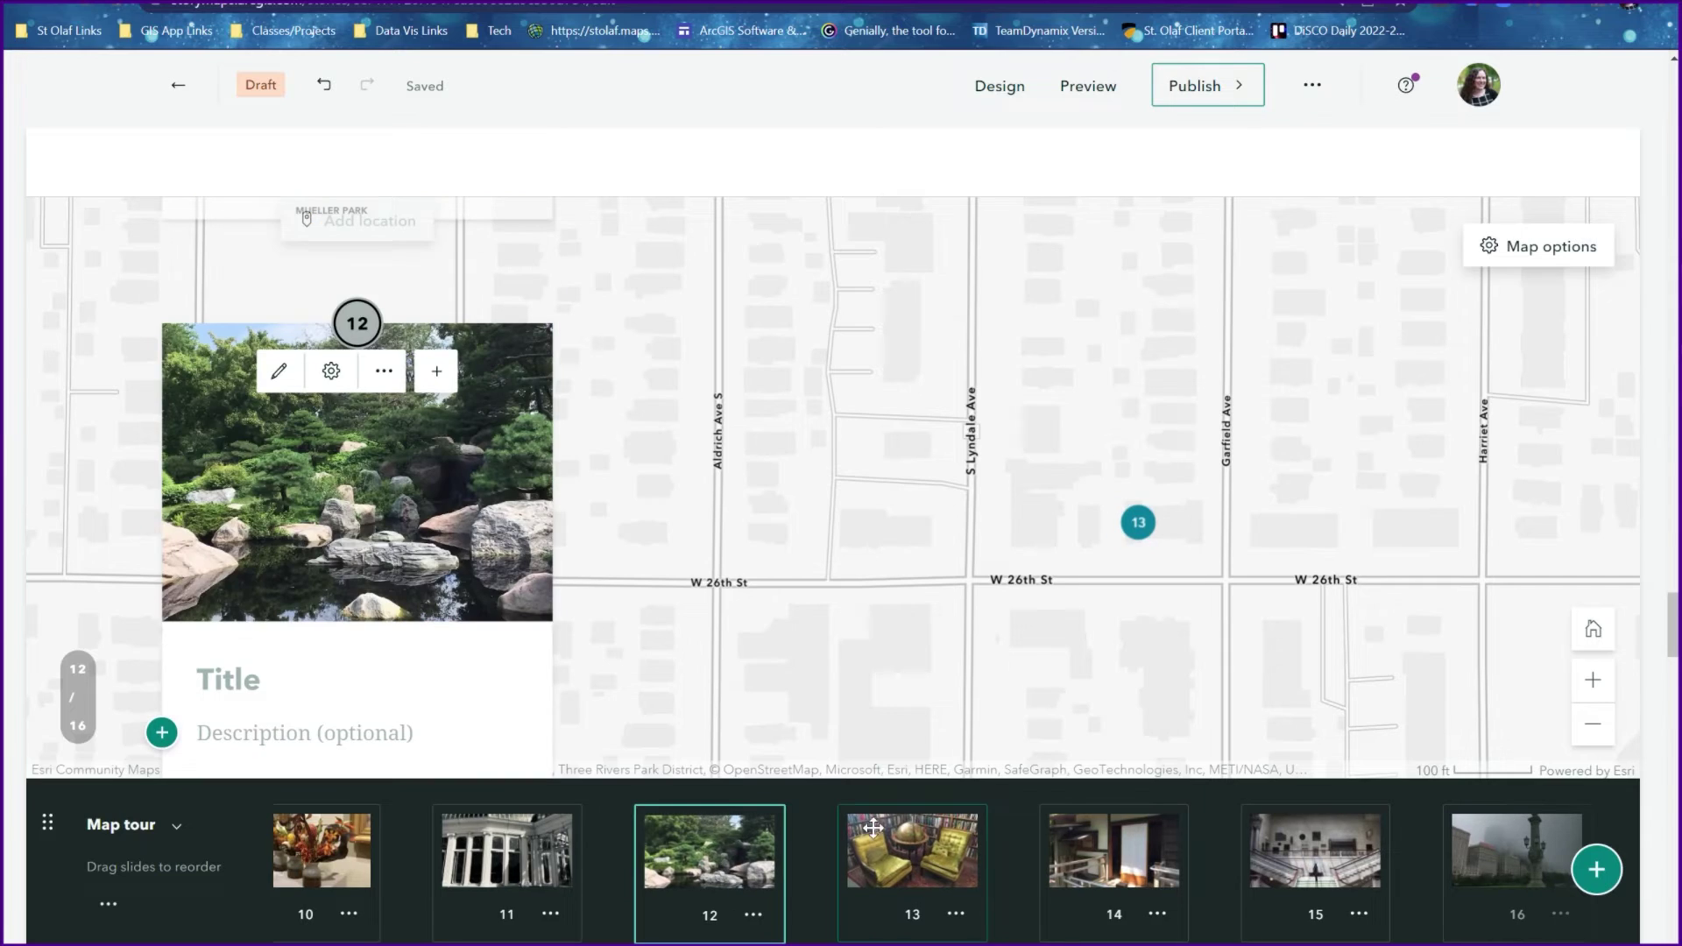
left_click(951, 844)
left_click(1115, 848)
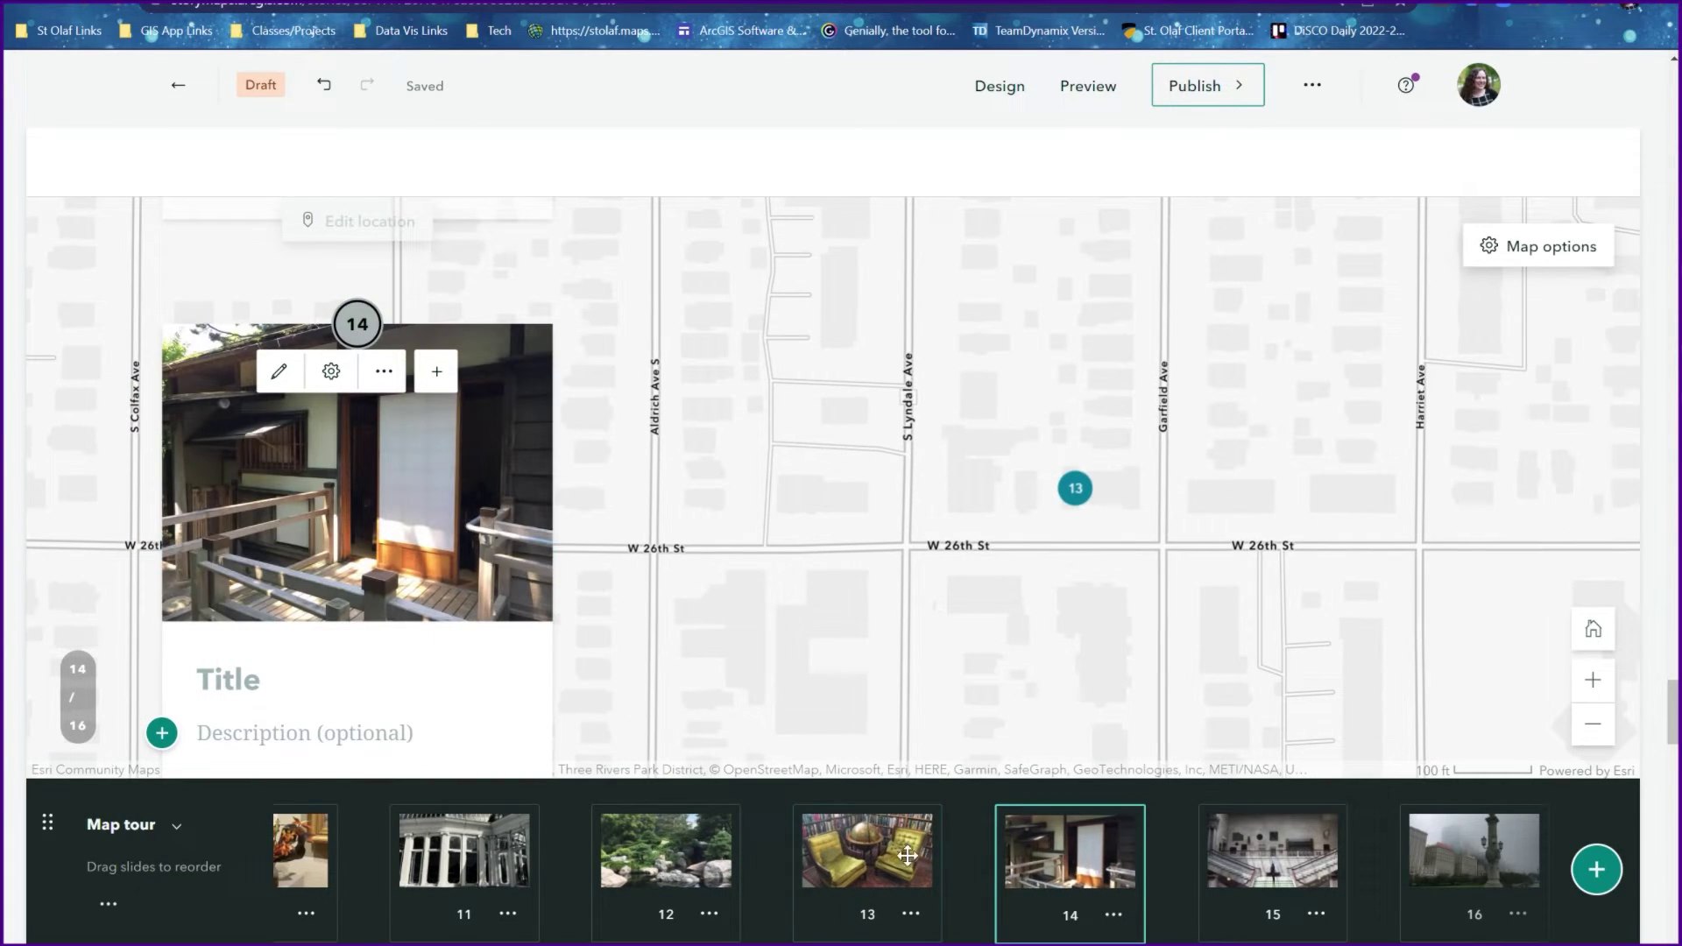
left_click(871, 847)
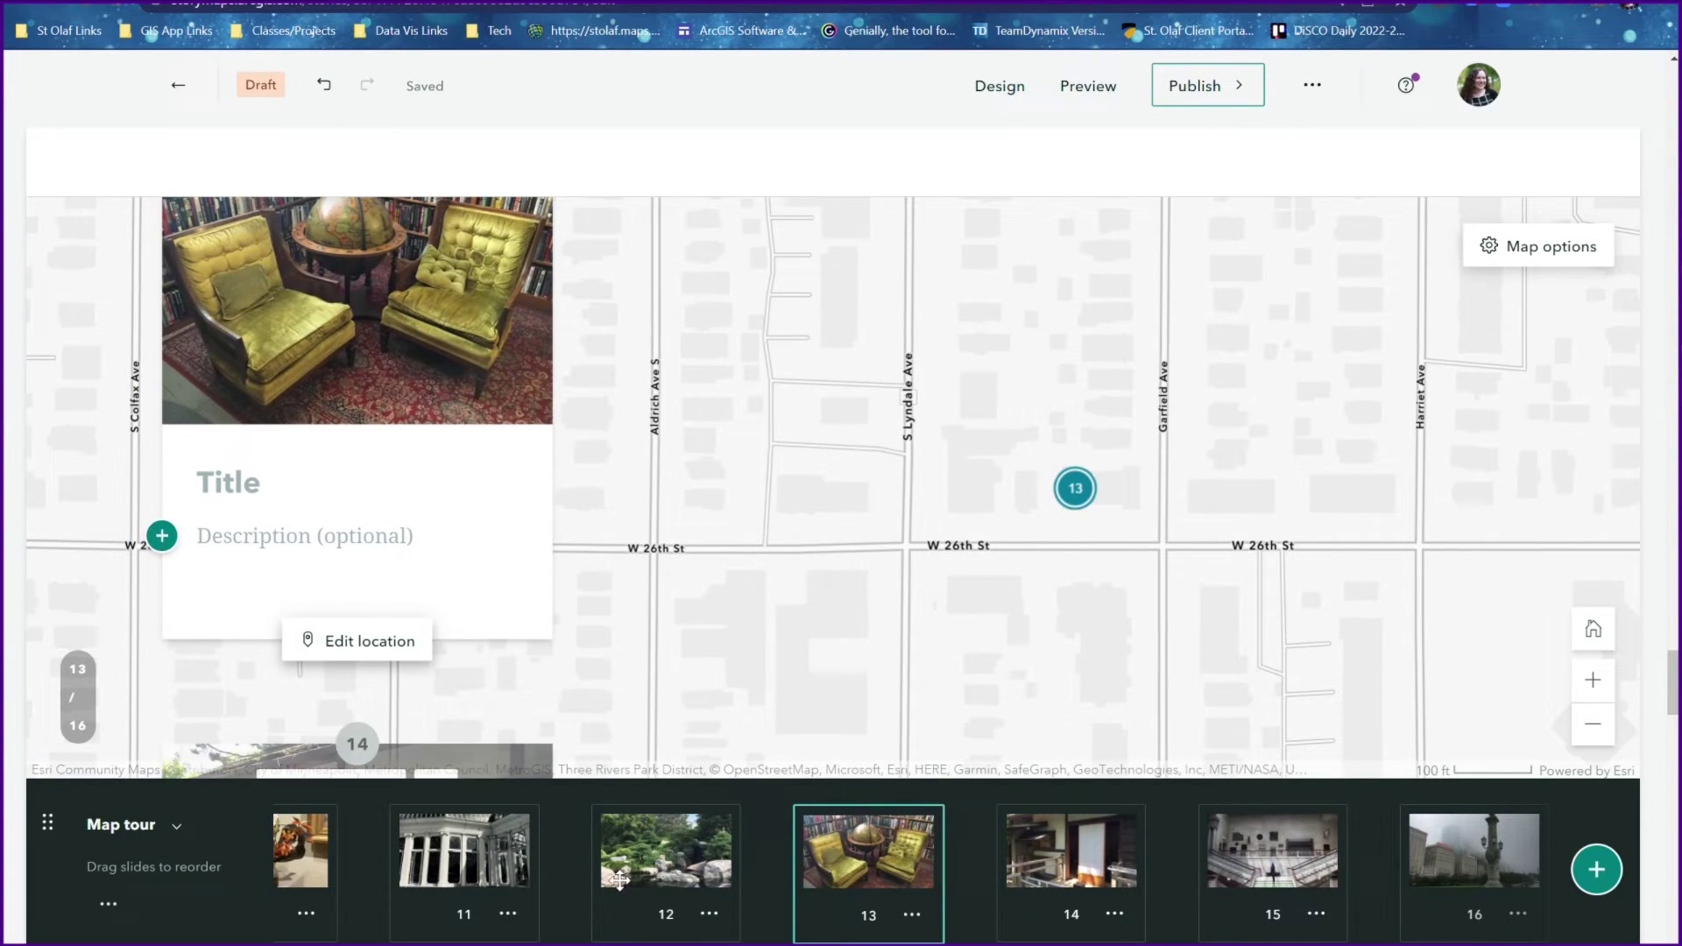
left_click(626, 863)
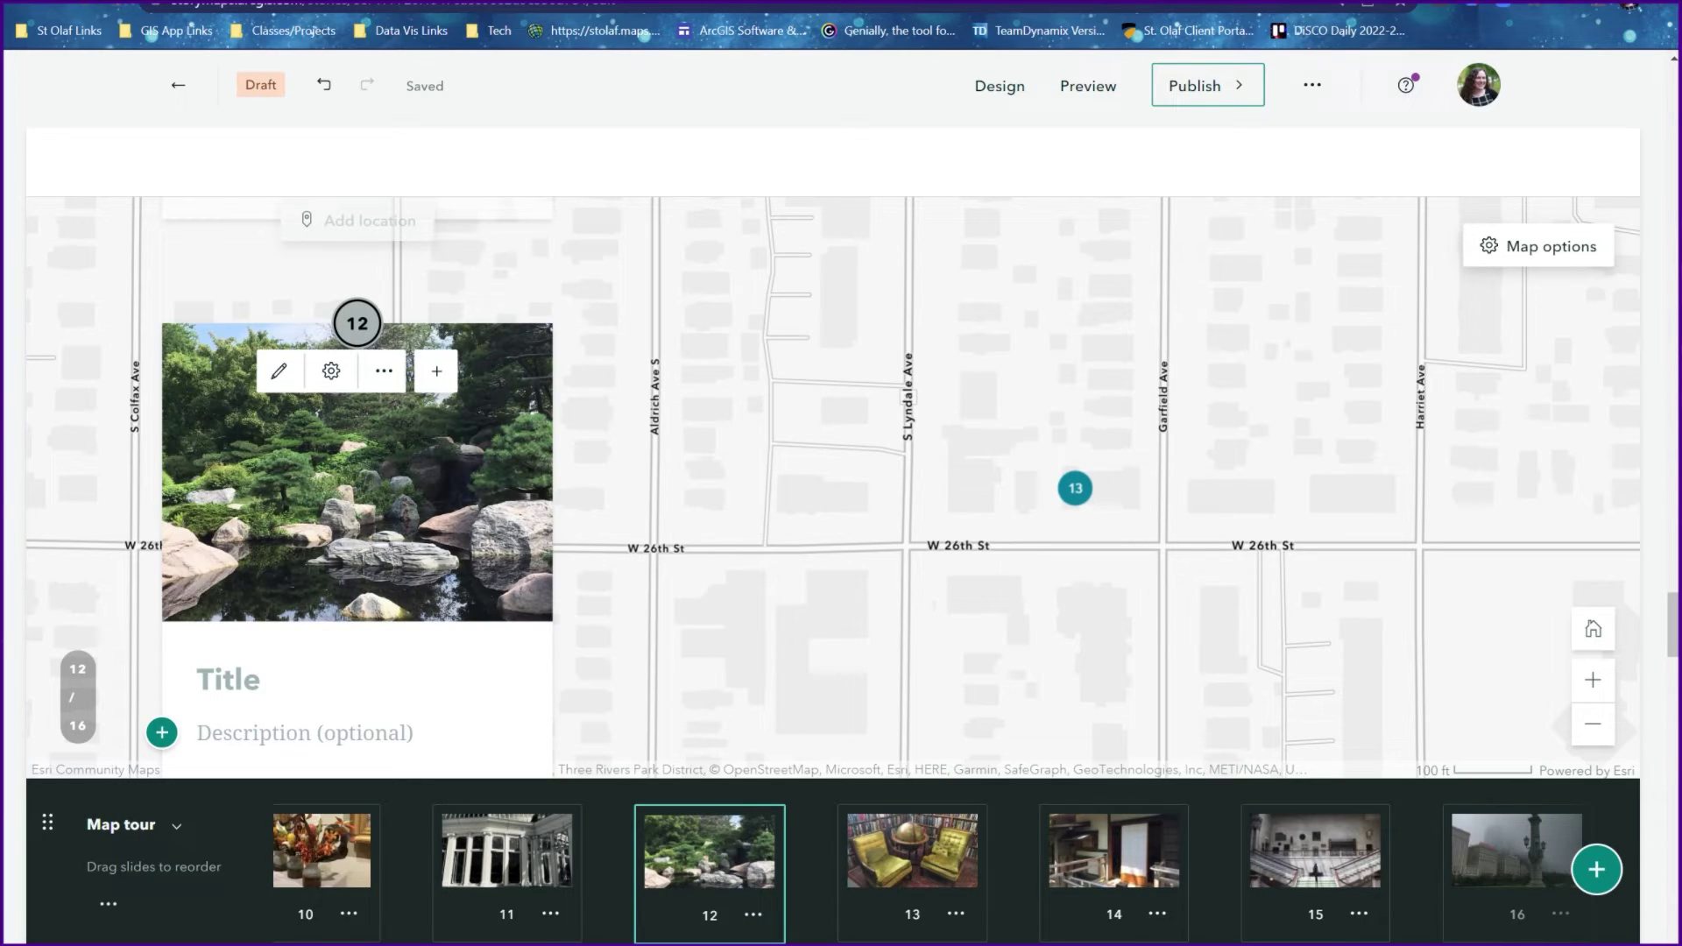
left_click(1097, 883)
left_click(1271, 881)
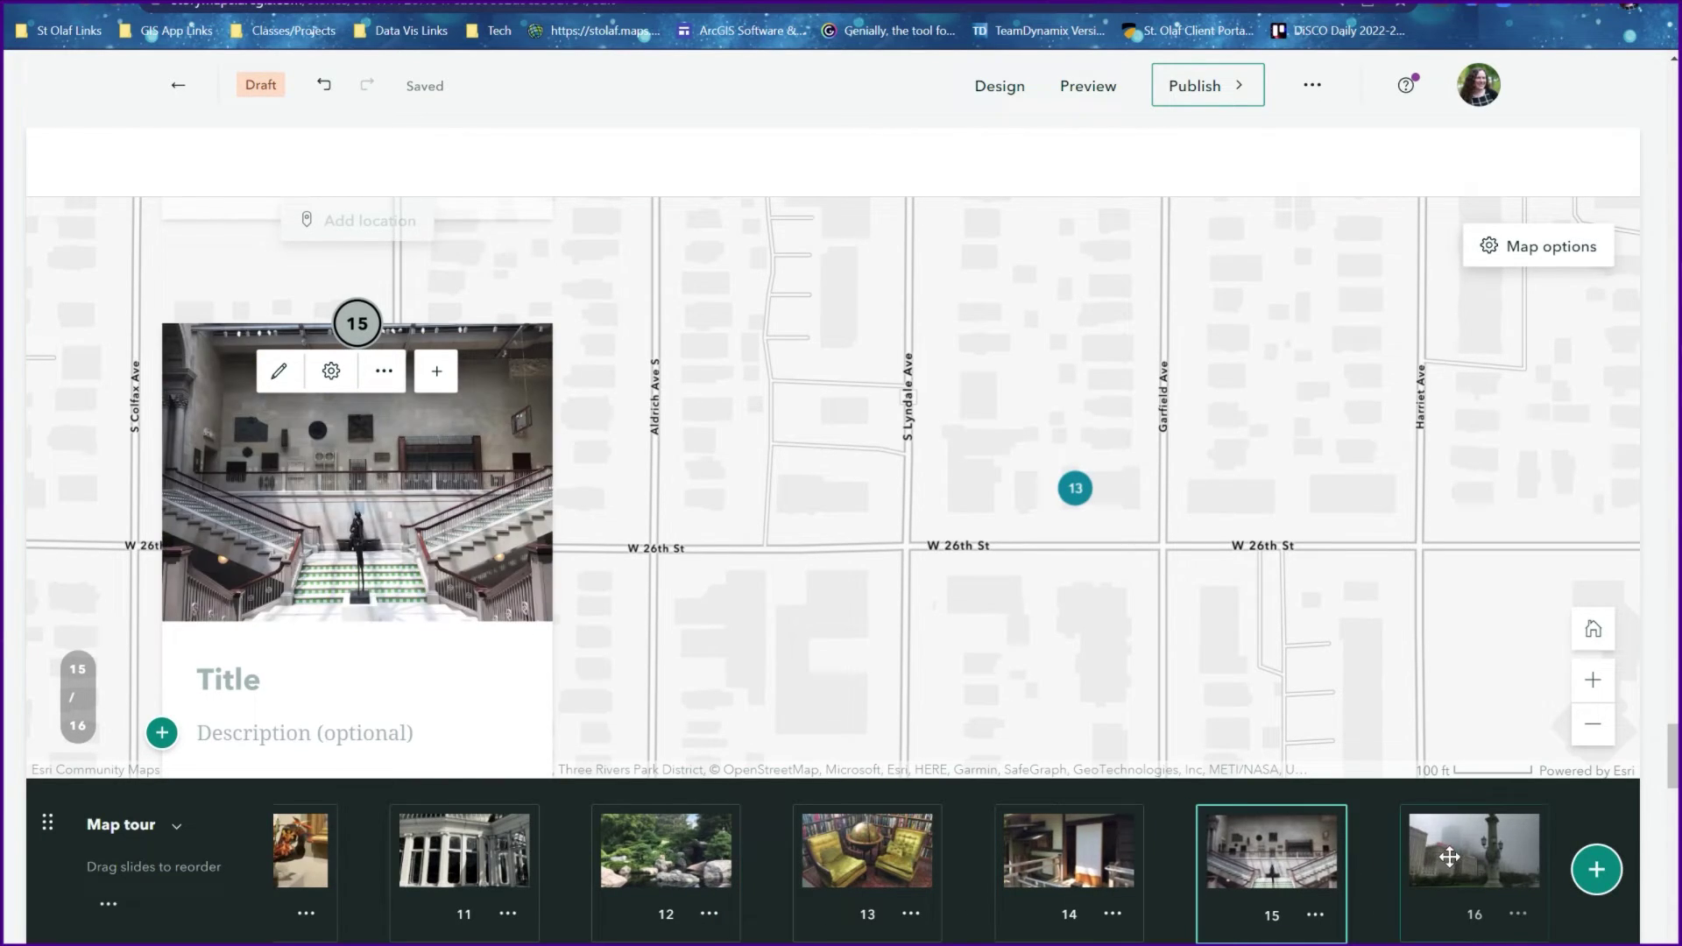
left_click(1402, 869)
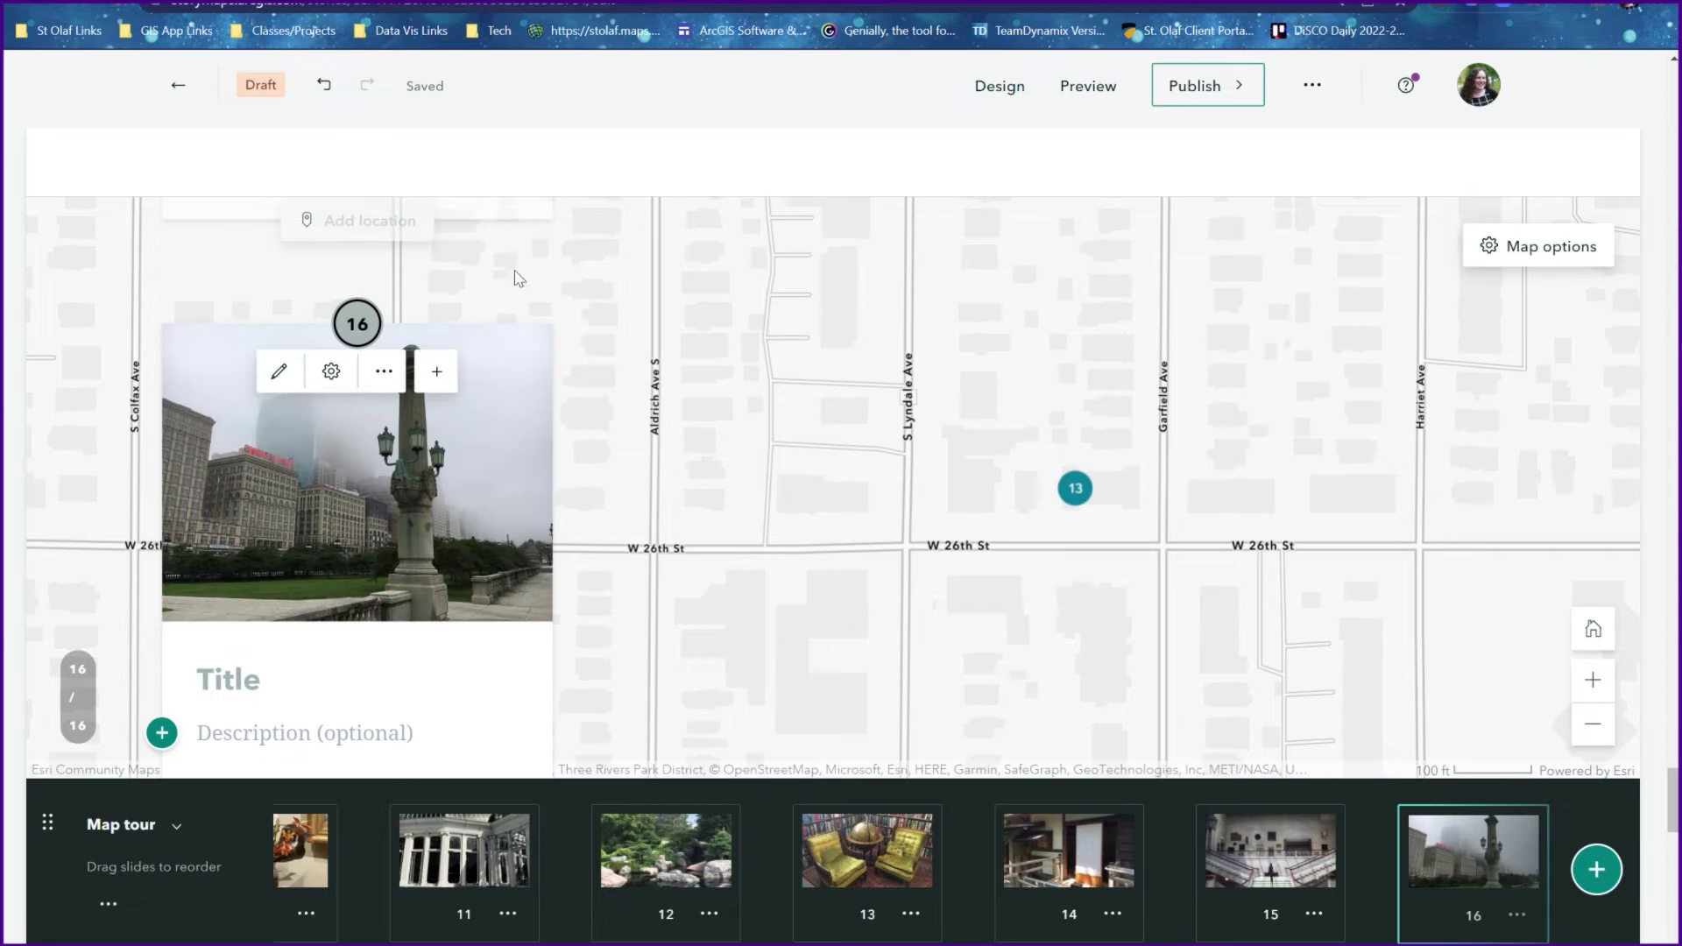
scroll(526, 675, "down", 2)
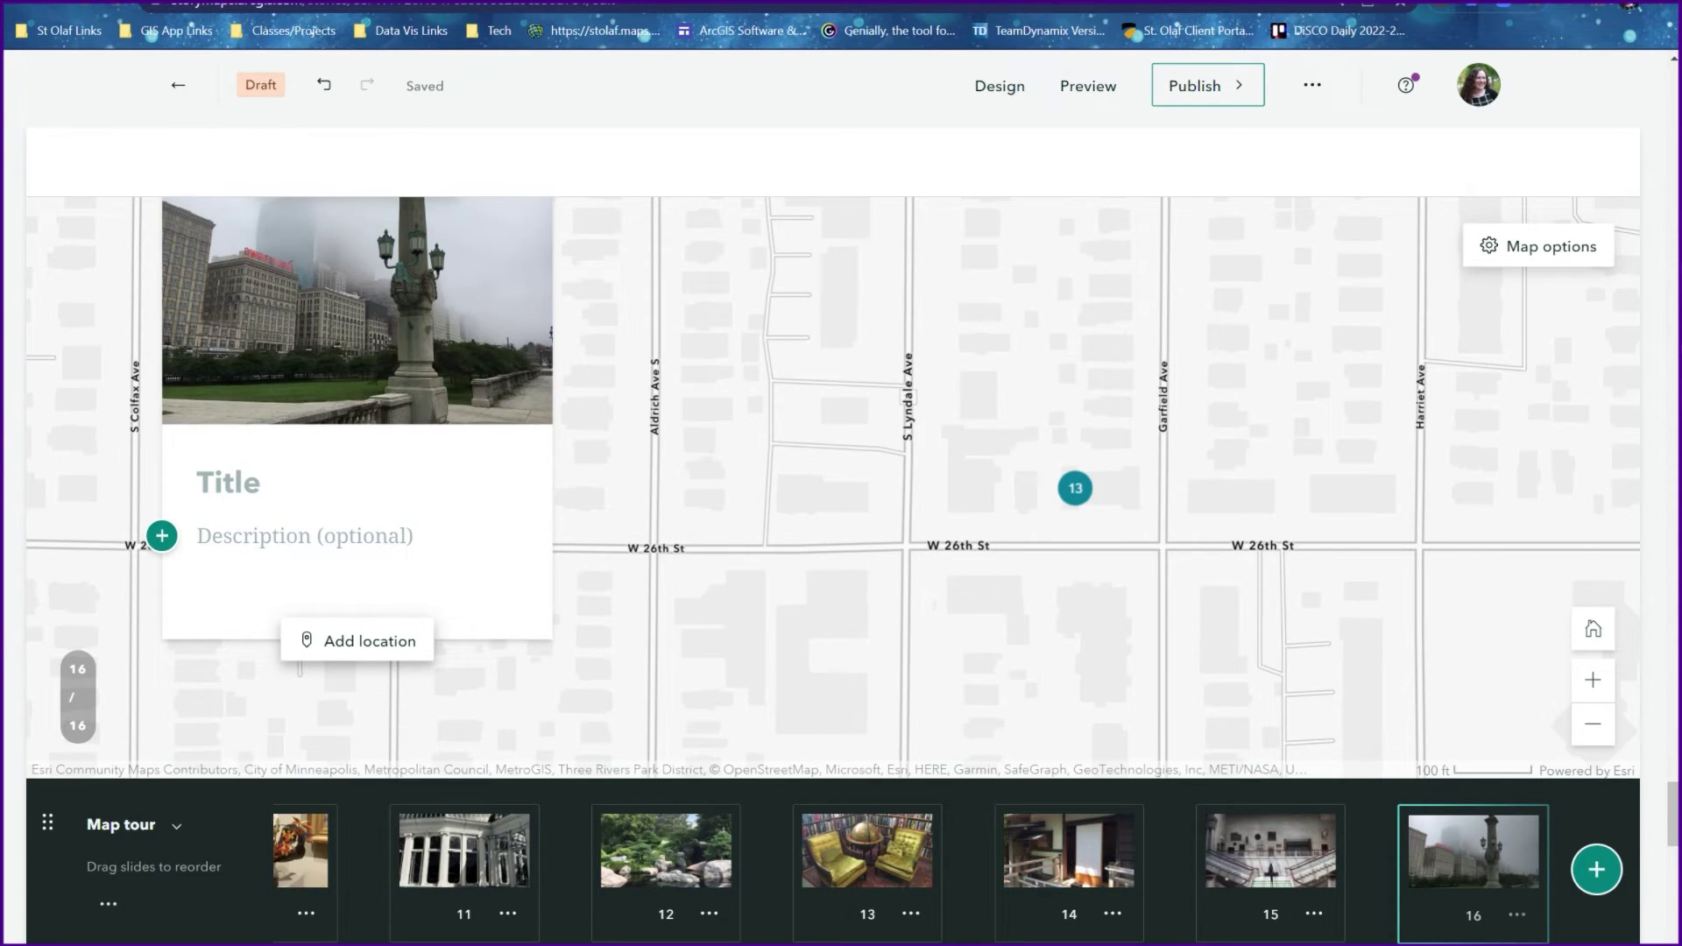
Add two blank slides, 17 and 18, to the end of the tour
left_click(1596, 871)
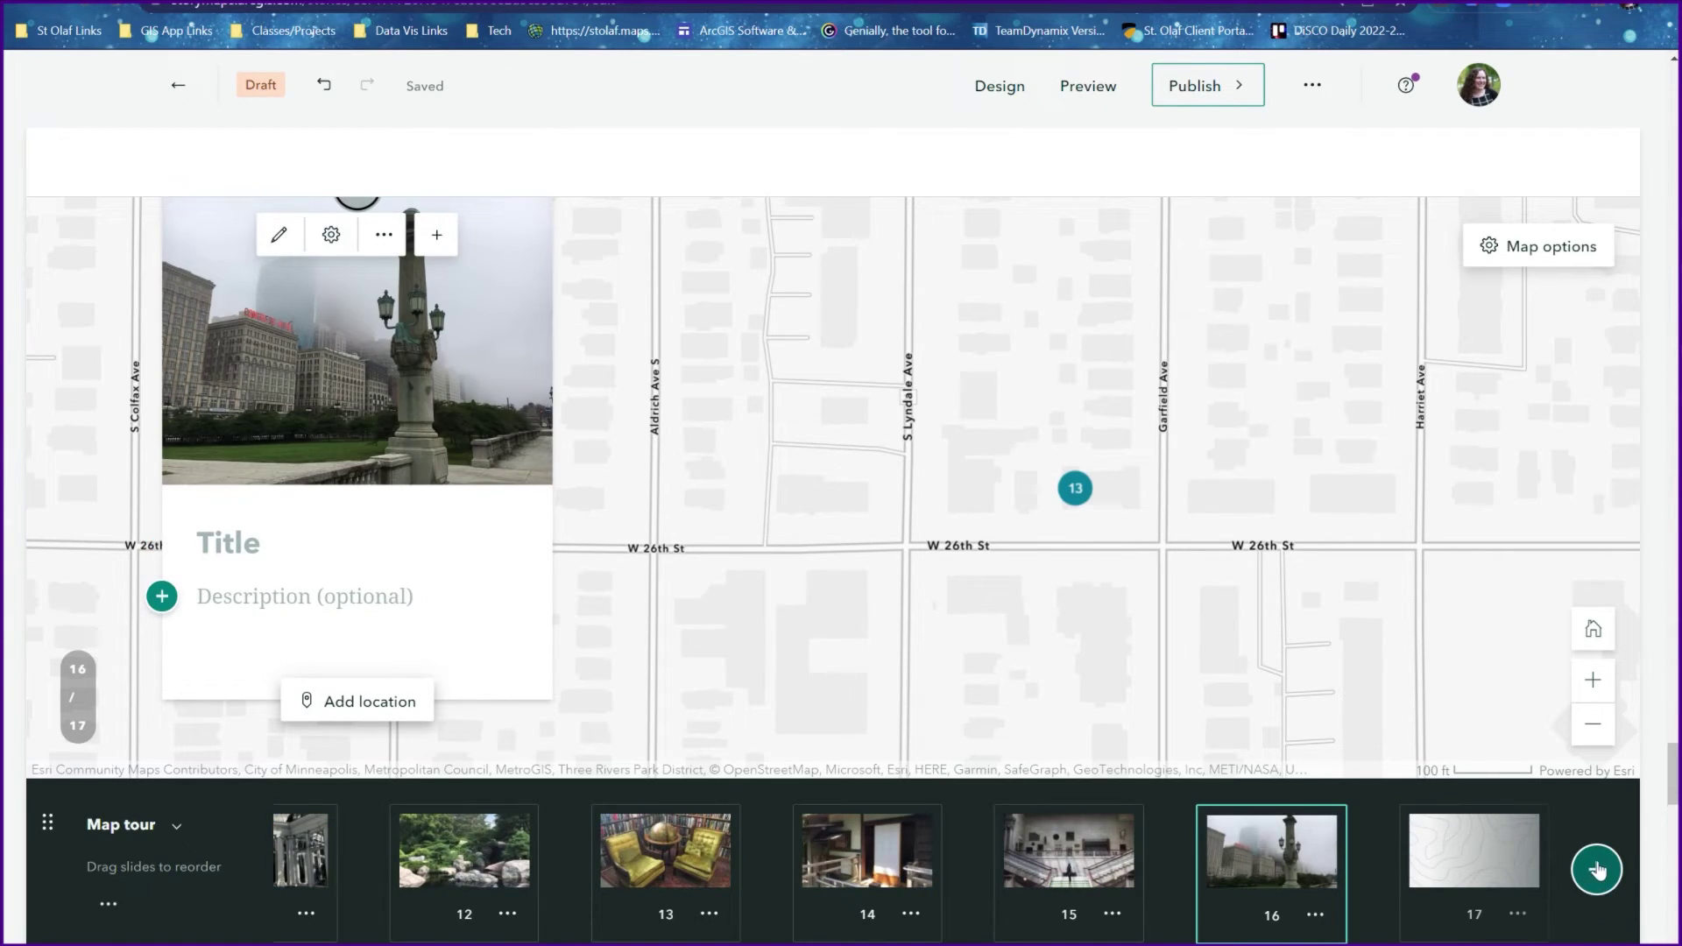
left_click(1598, 872)
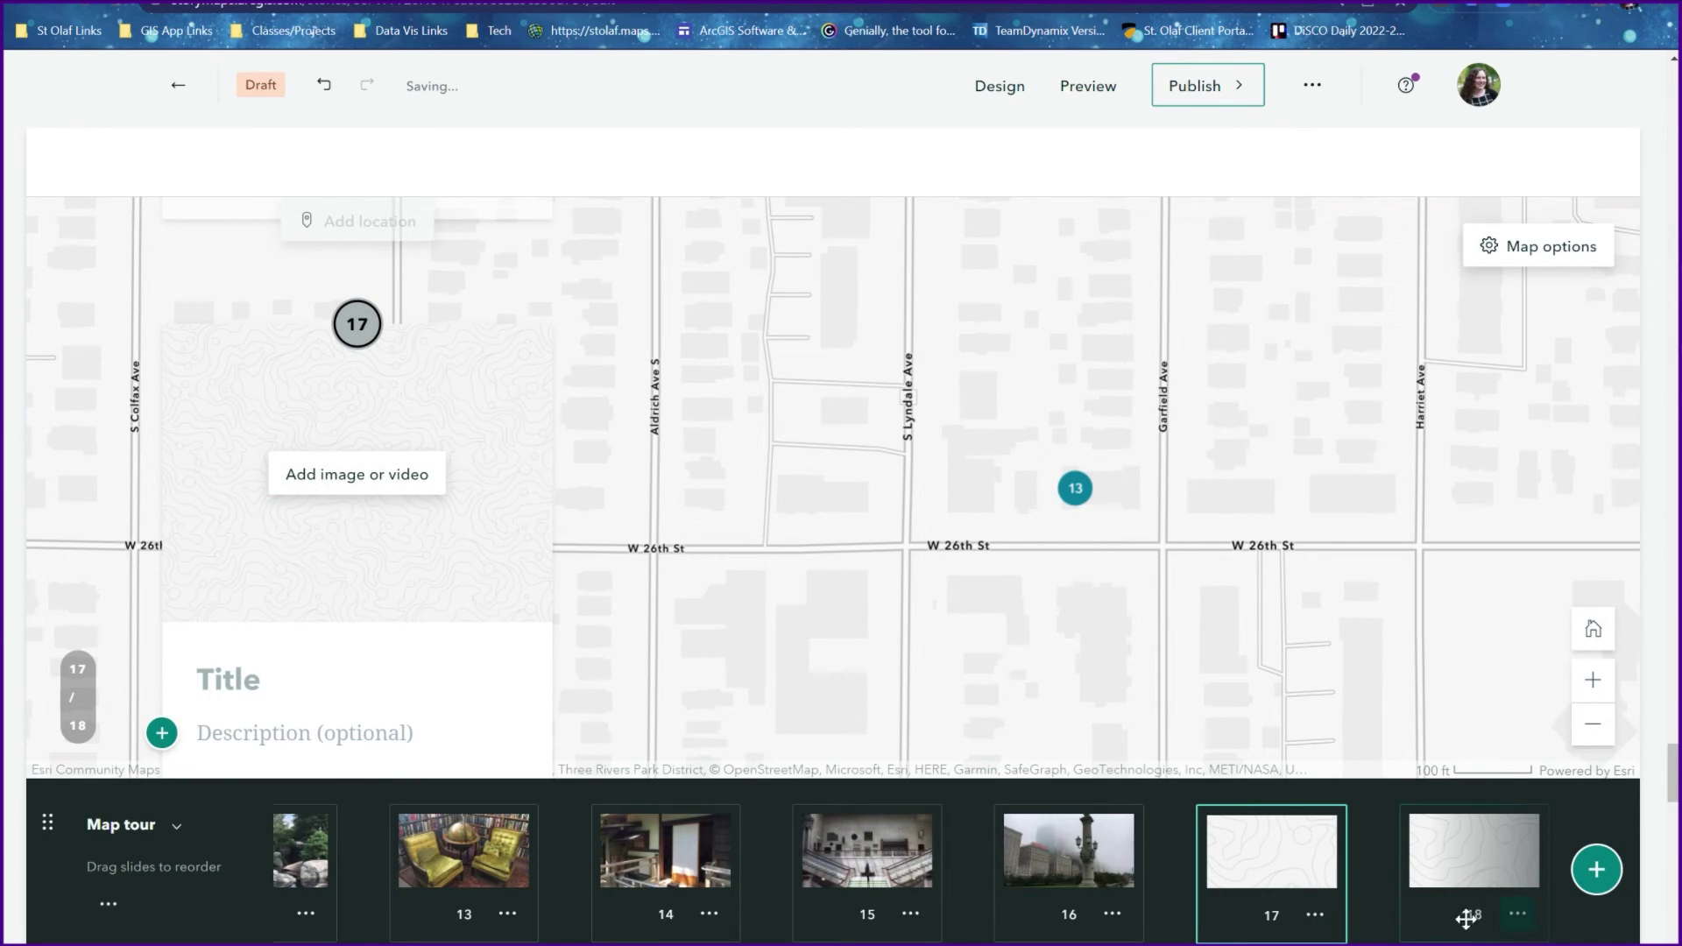
left_click(1474, 856)
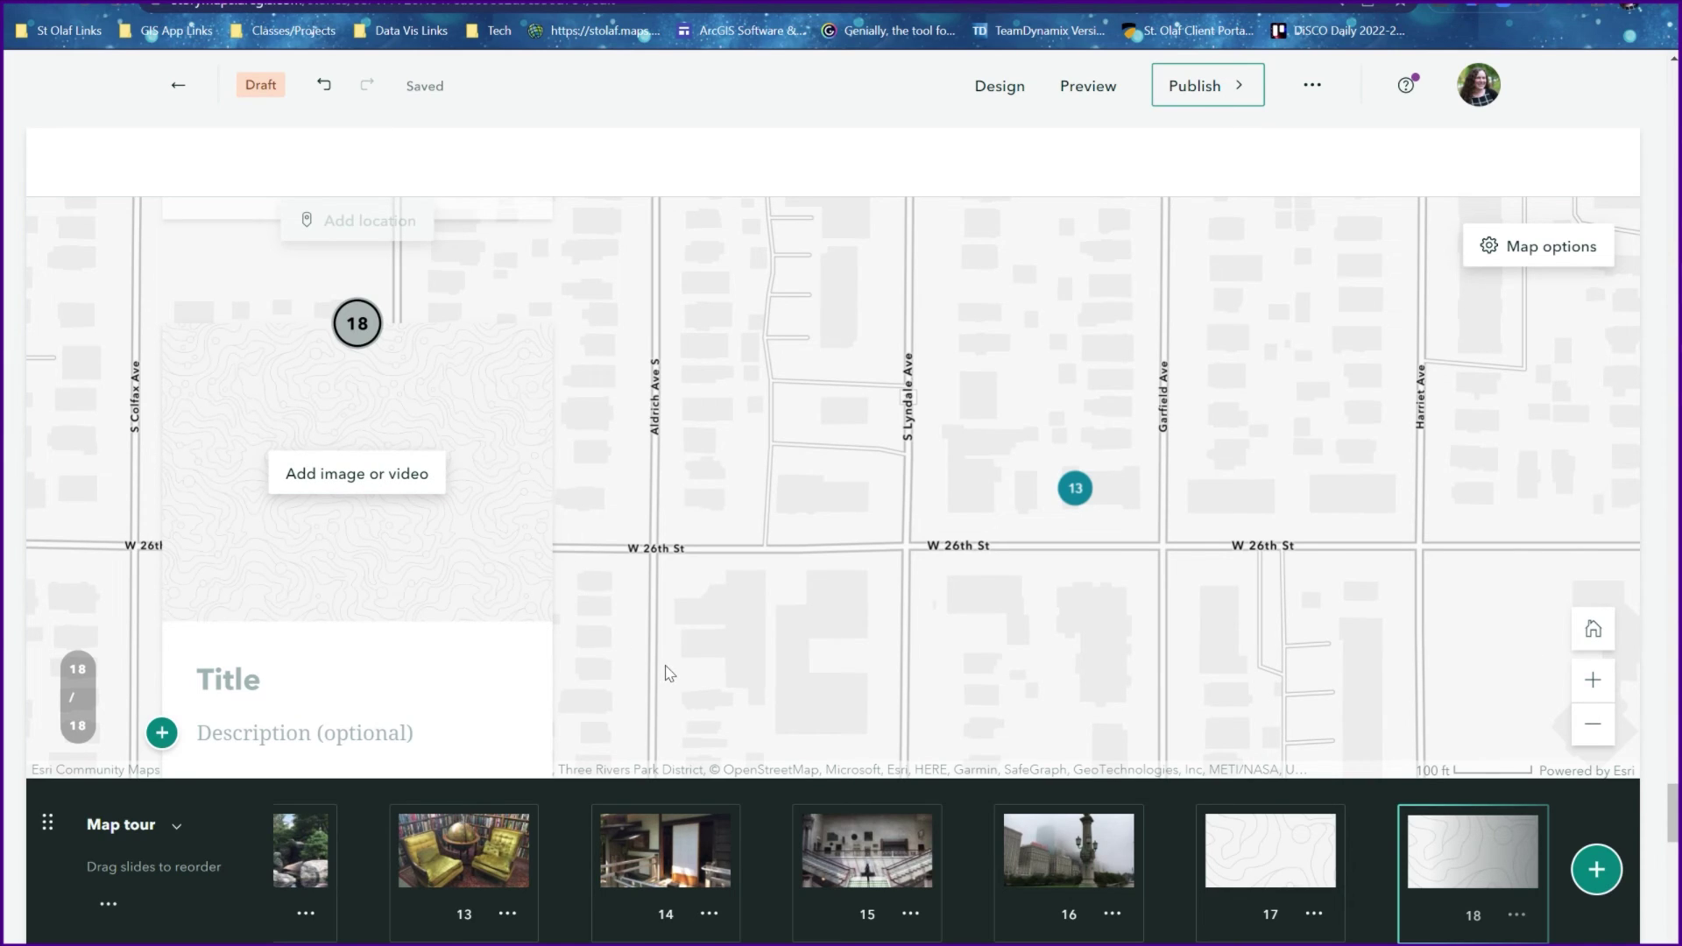
Go back through slides 14, 13 and 12 to slide 11's conservatory photo
left_click(659, 862)
left_click(486, 859)
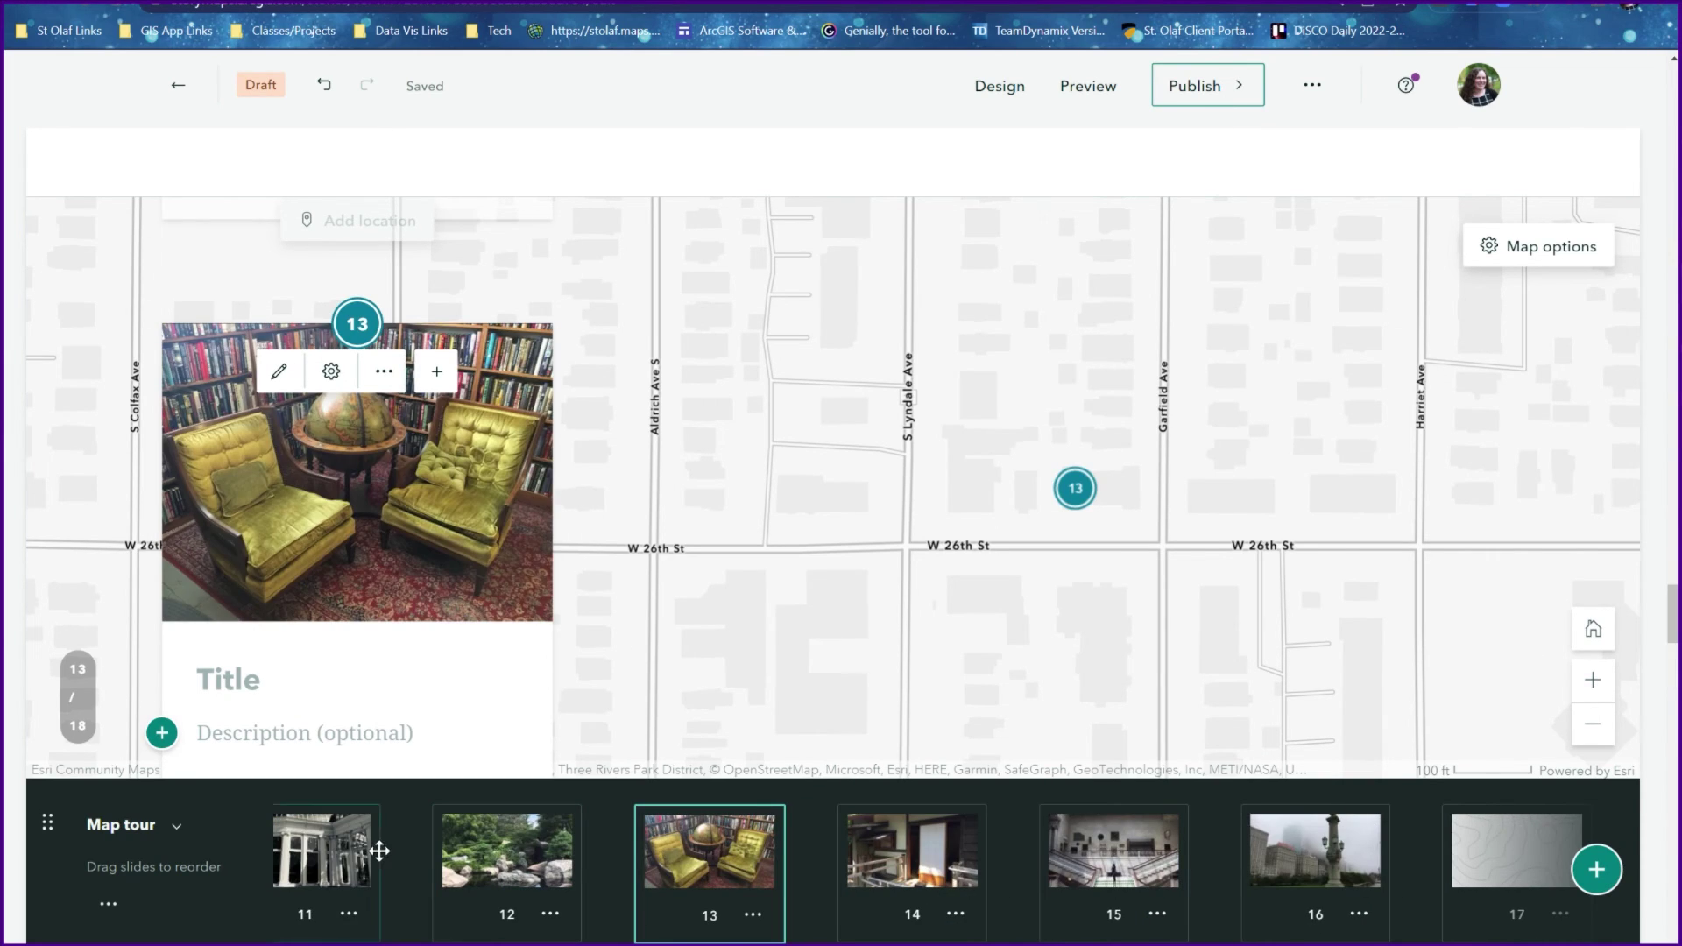
left_click(530, 852)
left_click(495, 854)
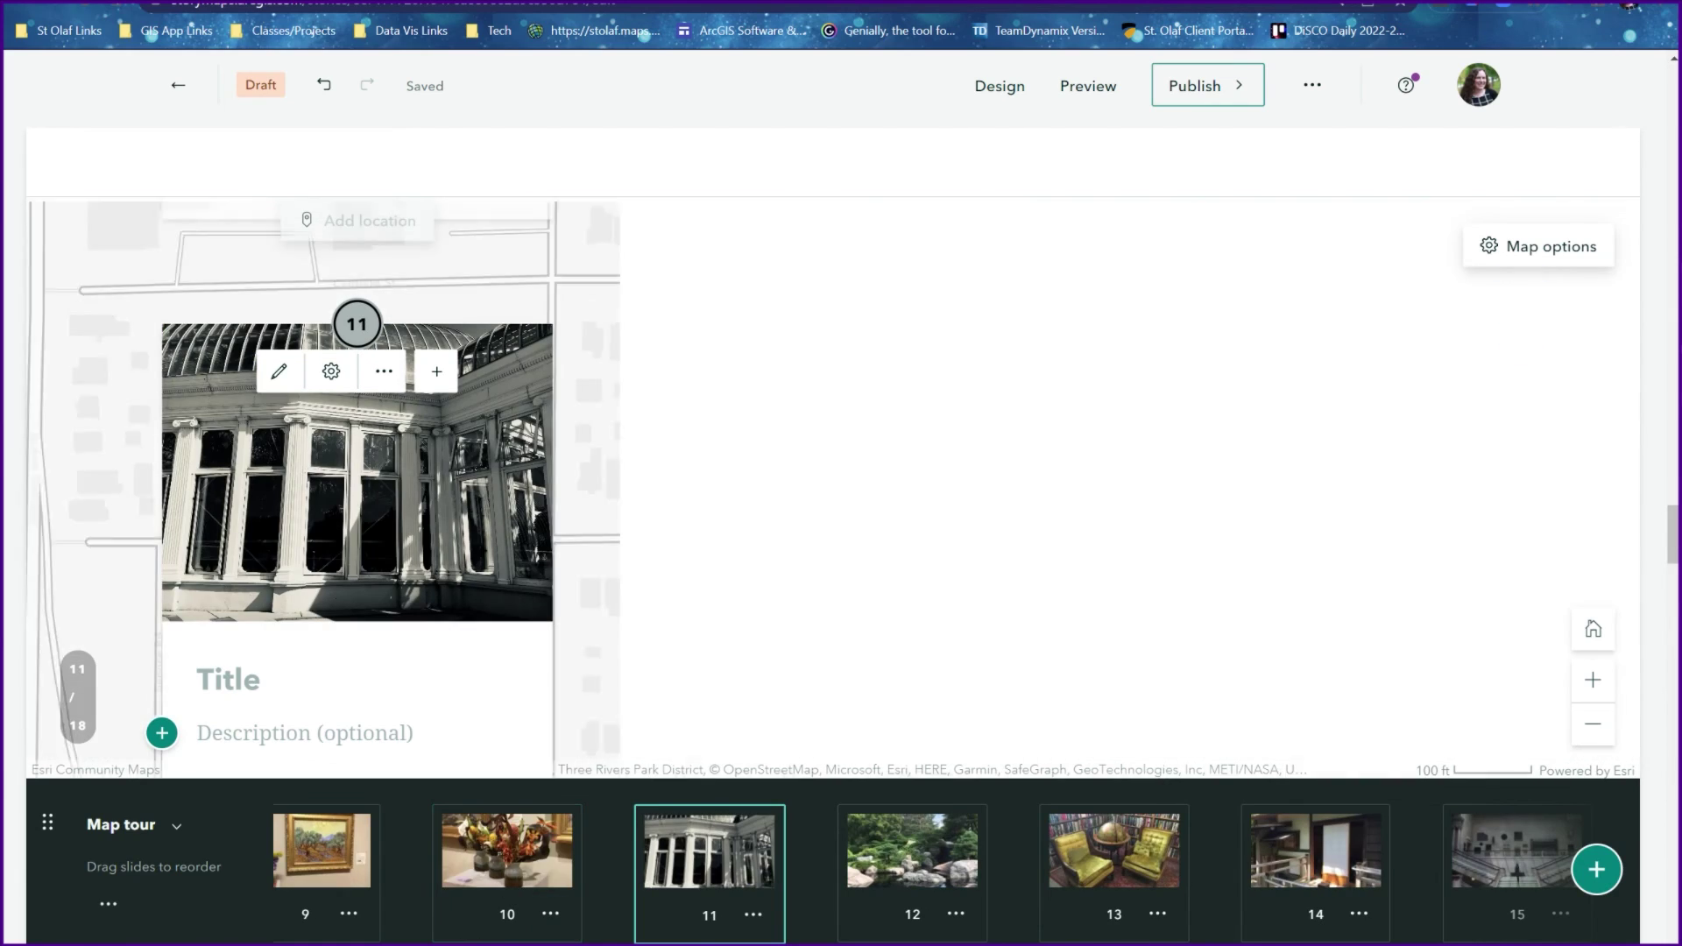